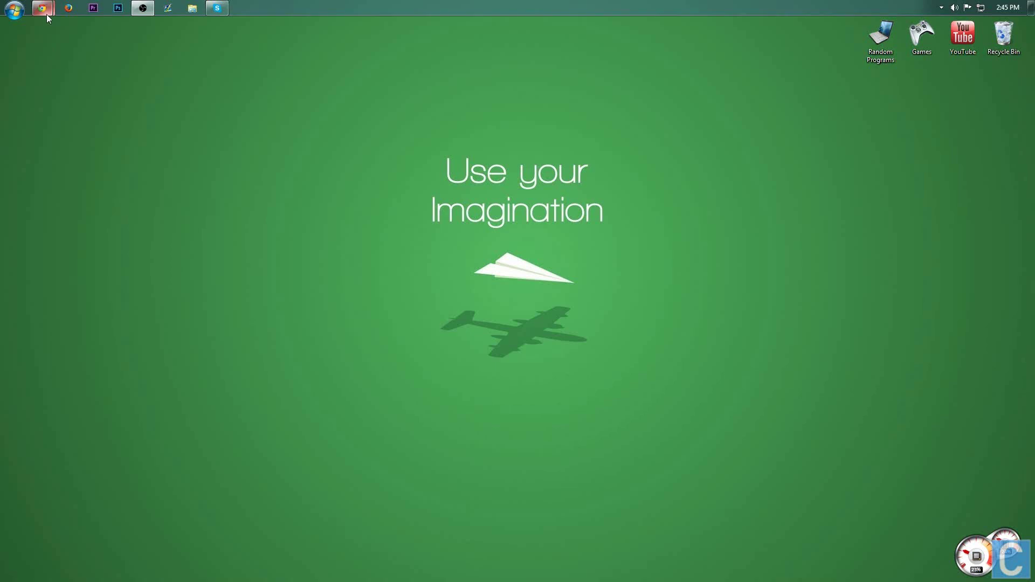
Step: Download the 1.7.2 ReiMinimap_v3.4_03beta zip from the mod's web page, skipping the ad page, and minimize the browser
{"action": "mouse_move", "coordinate": [46, 13]}
{"action": "left_click", "coordinate": [49, 54]}
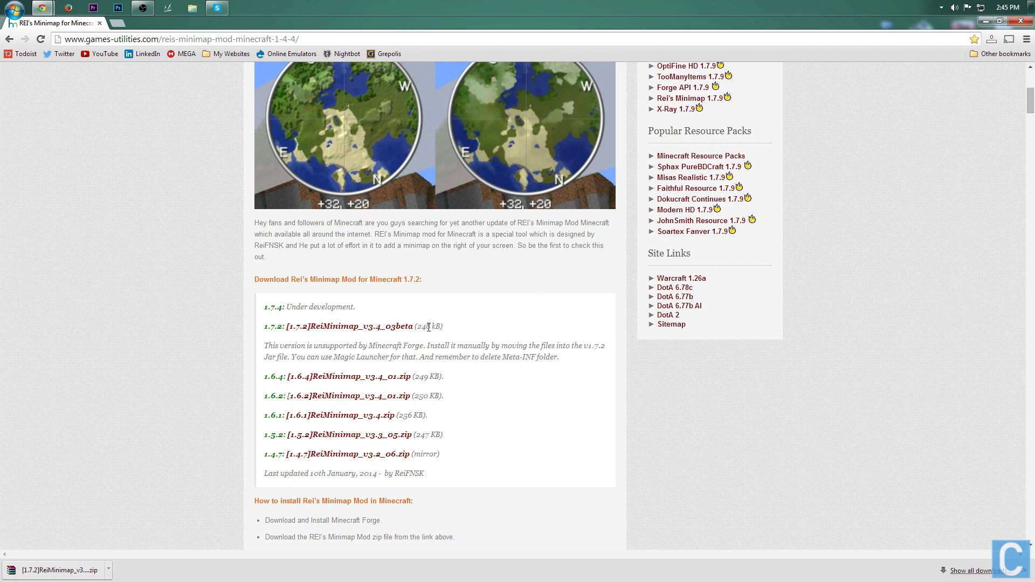
{"action": "left_click", "coordinate": [346, 327]}
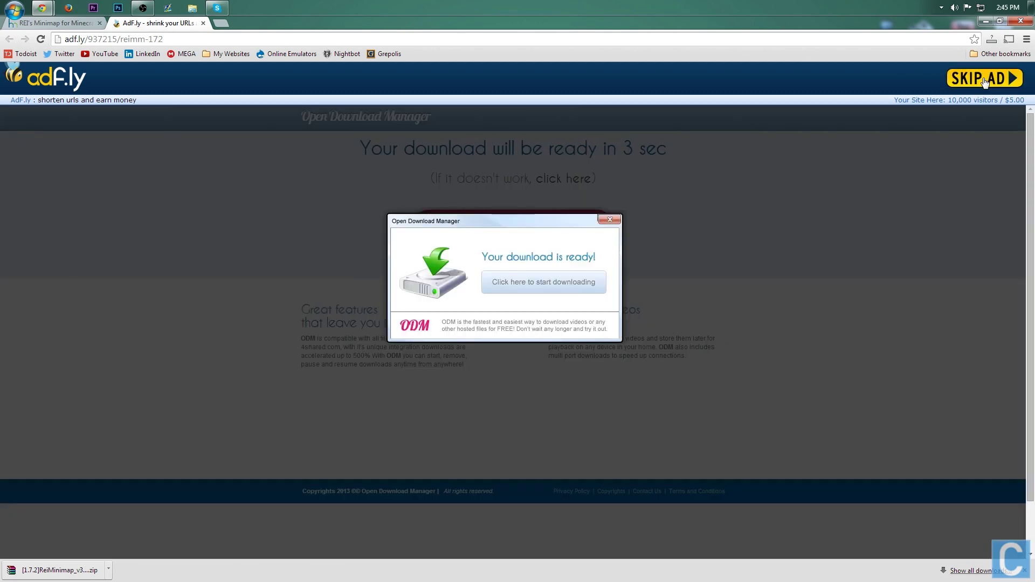
{"action": "left_click", "coordinate": [984, 80]}
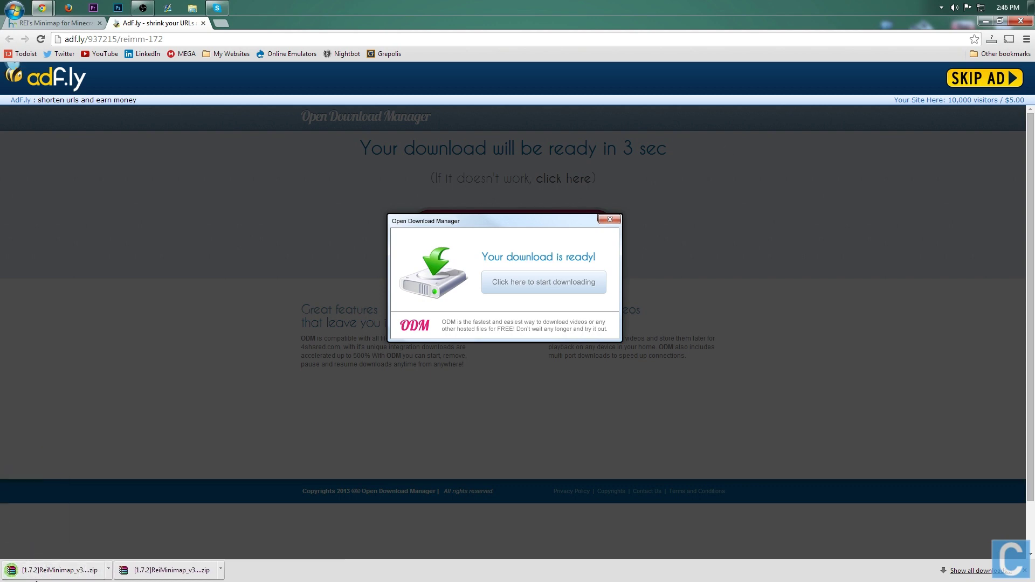
{"action": "left_click", "coordinate": [984, 21]}
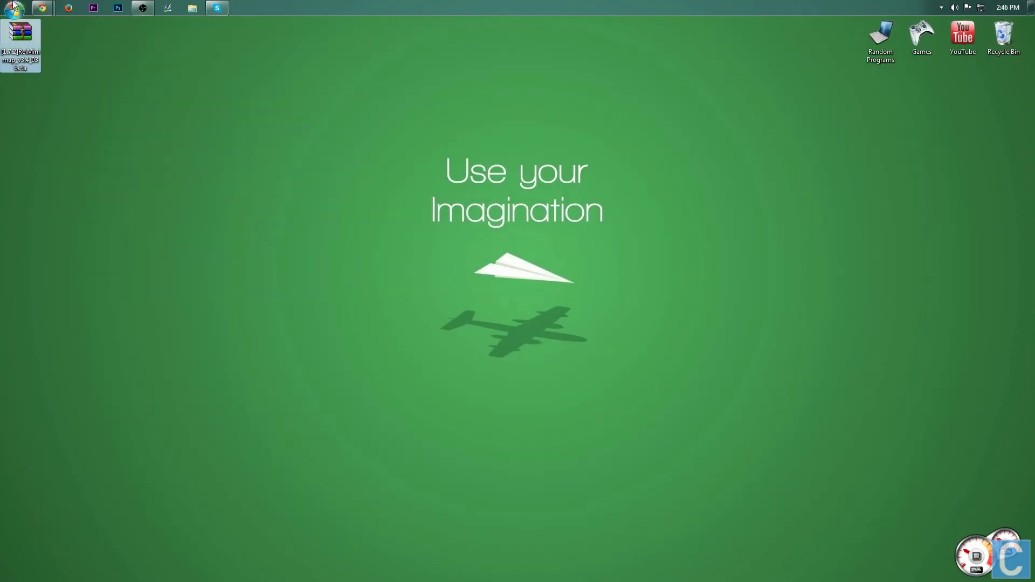
Step: Search the computer for the Downloads folder, look at its contents and close it
{"action": "left_click", "coordinate": [14, 6]}
{"action": "type", "text": "downla"}
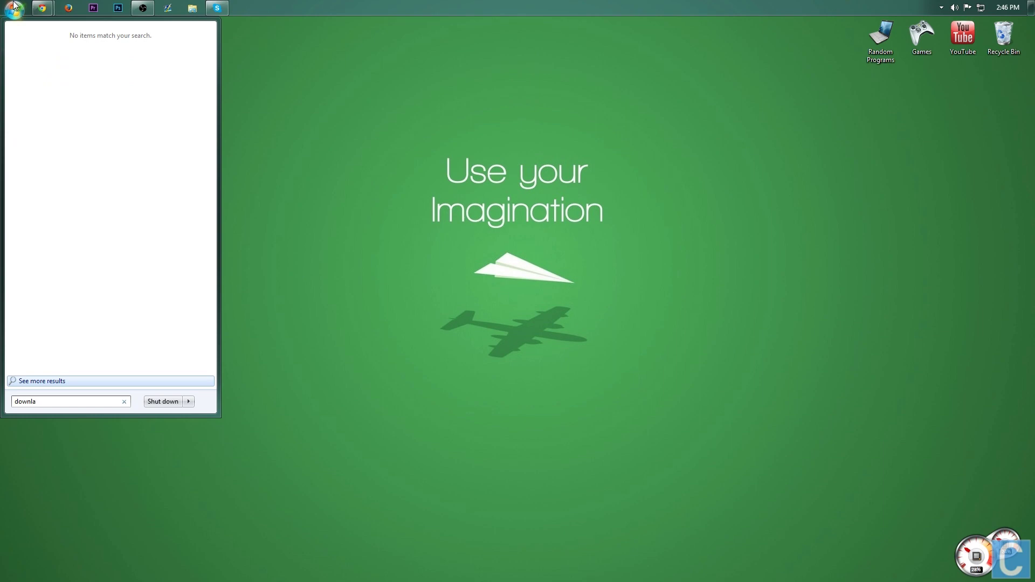
{"action": "key", "text": "Home"}
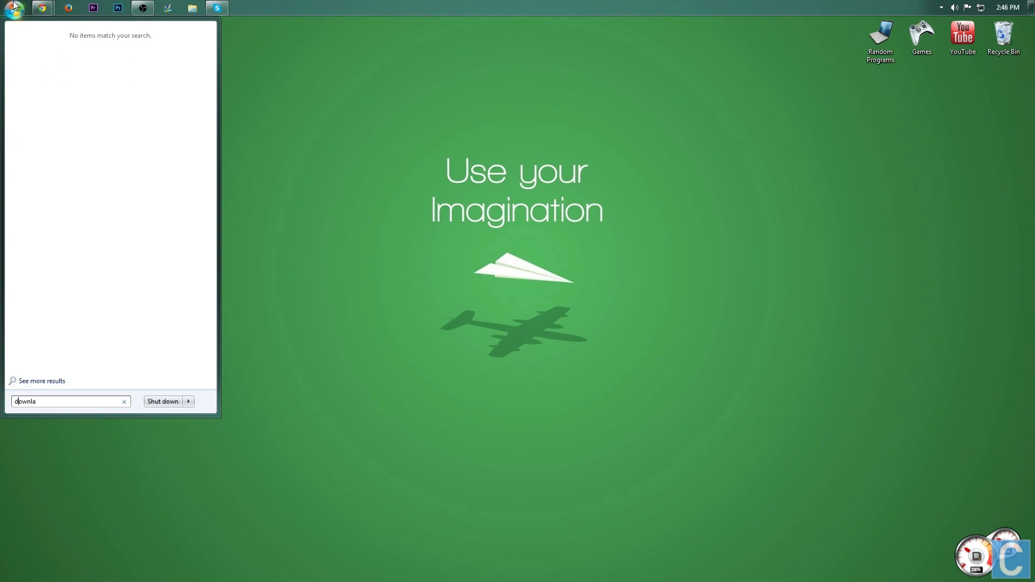
{"action": "key", "text": "BackSpace"}
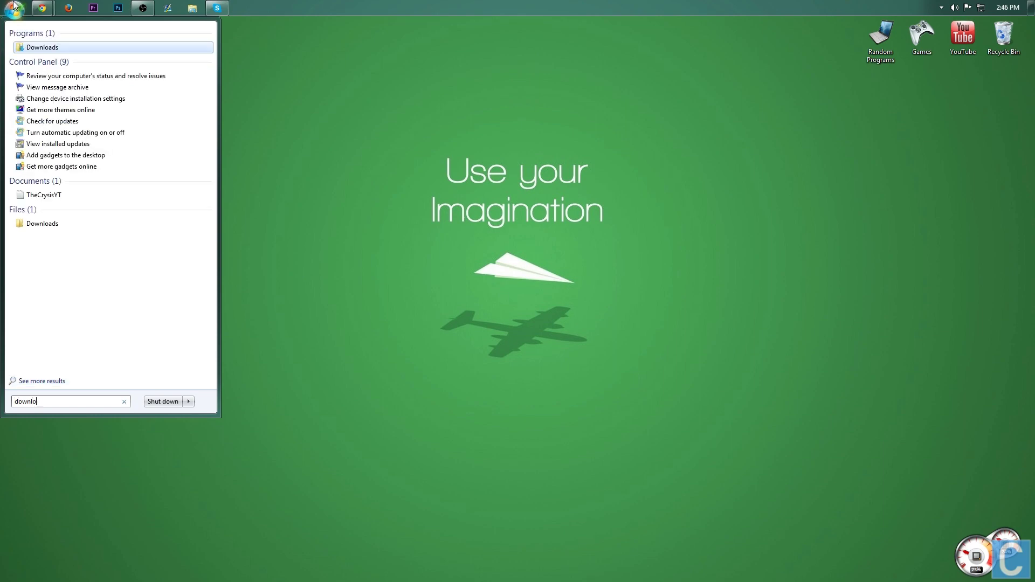
{"action": "key", "text": "Return"}
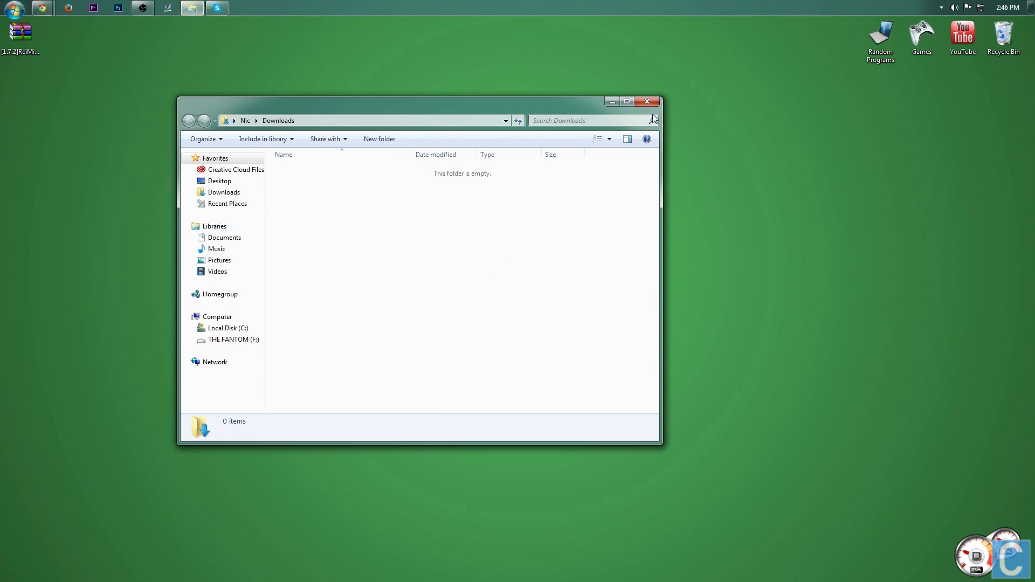
{"action": "left_click", "coordinate": [647, 101]}
{"action": "mouse_move", "coordinate": [42, 8]}
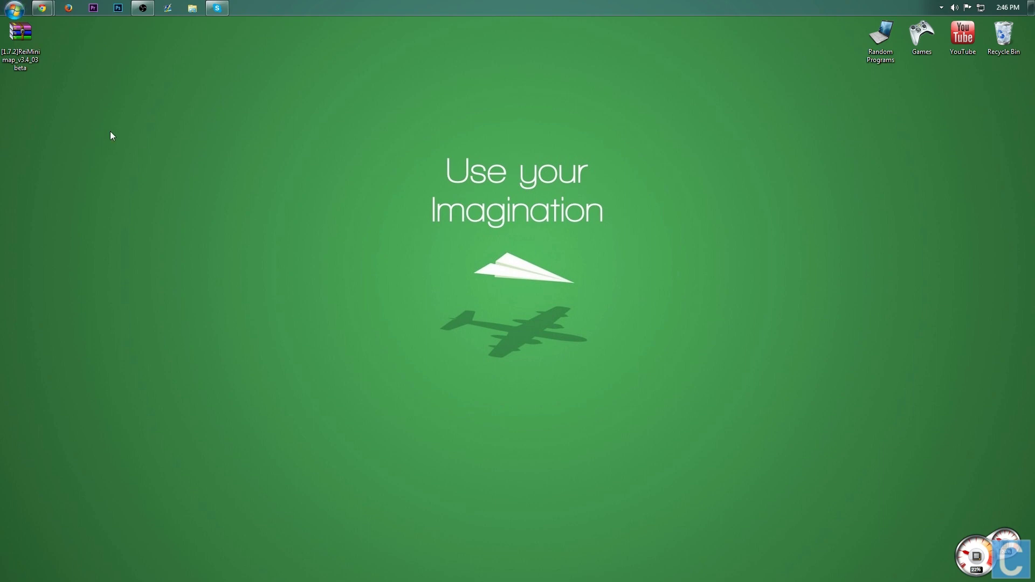
Step: Open the %appdata% folder through Run and go to the versions folder inside .minecraft
{"action": "left_click", "coordinate": [78, 59]}
{"action": "key", "text": "super+r"}
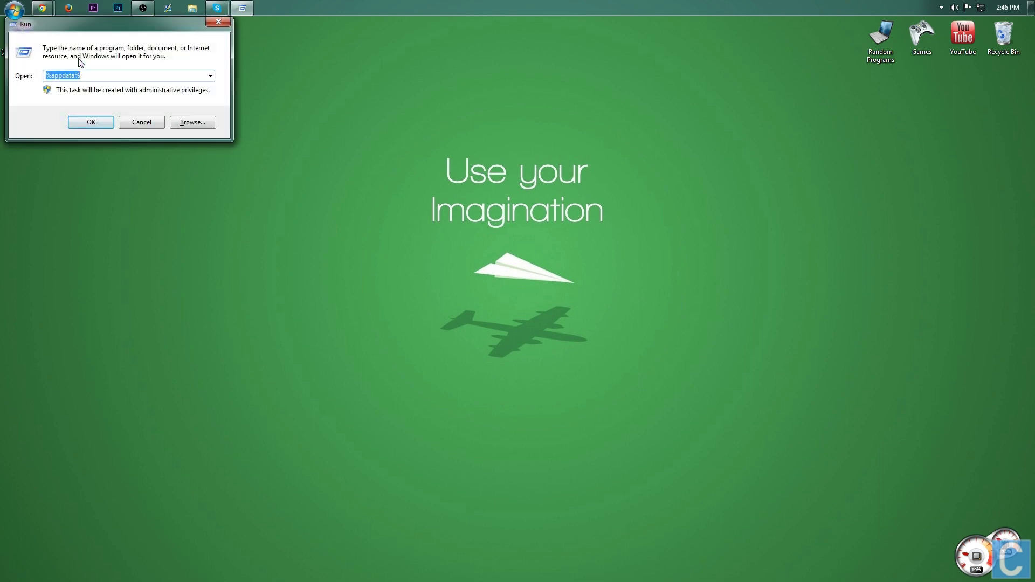
{"action": "type", "text": "%"}
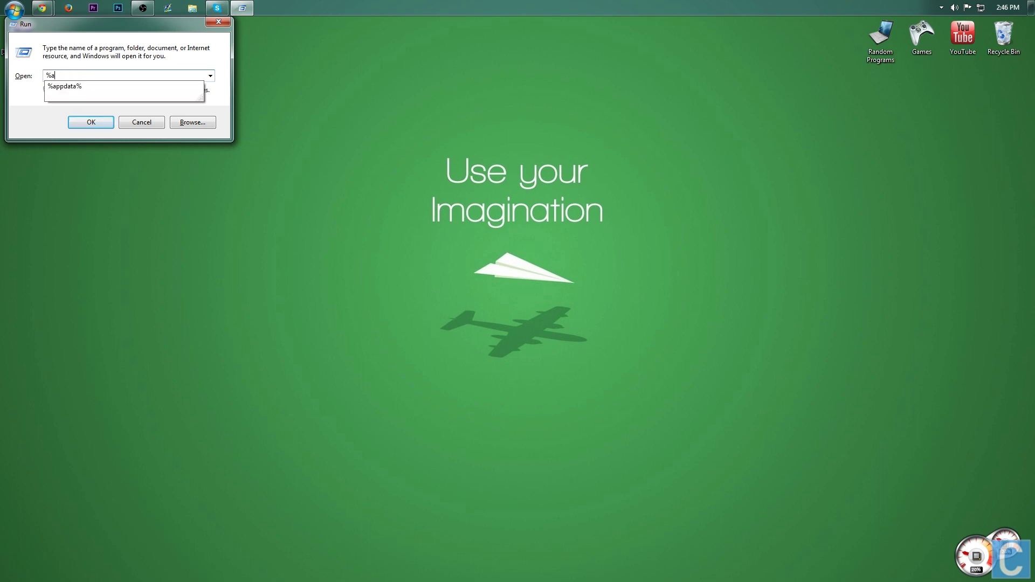
{"action": "type", "text": "appdata%"}
{"action": "key", "text": "Return"}
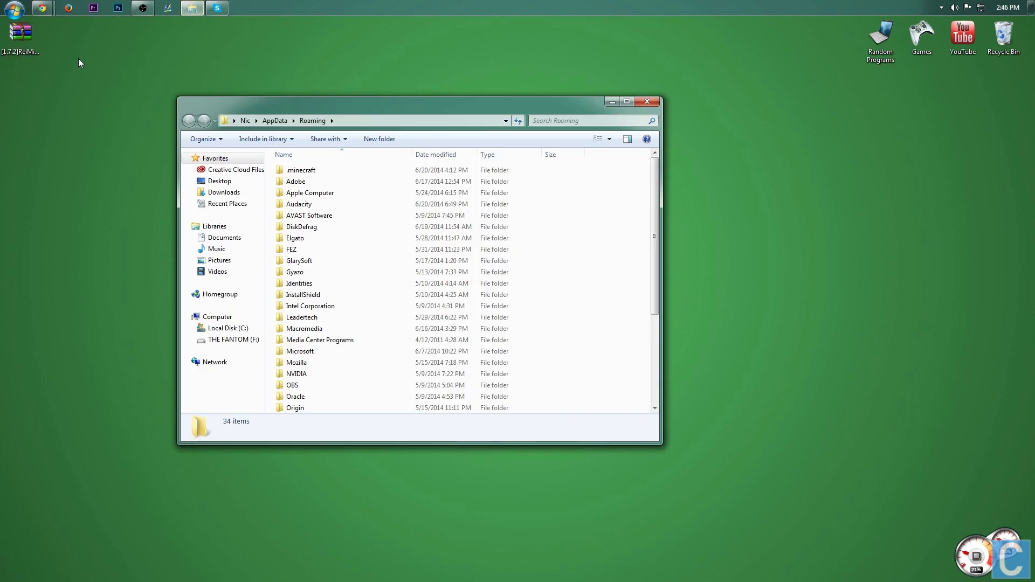
{"action": "double_click", "coordinate": [301, 170]}
{"action": "double_click", "coordinate": [306, 351]}
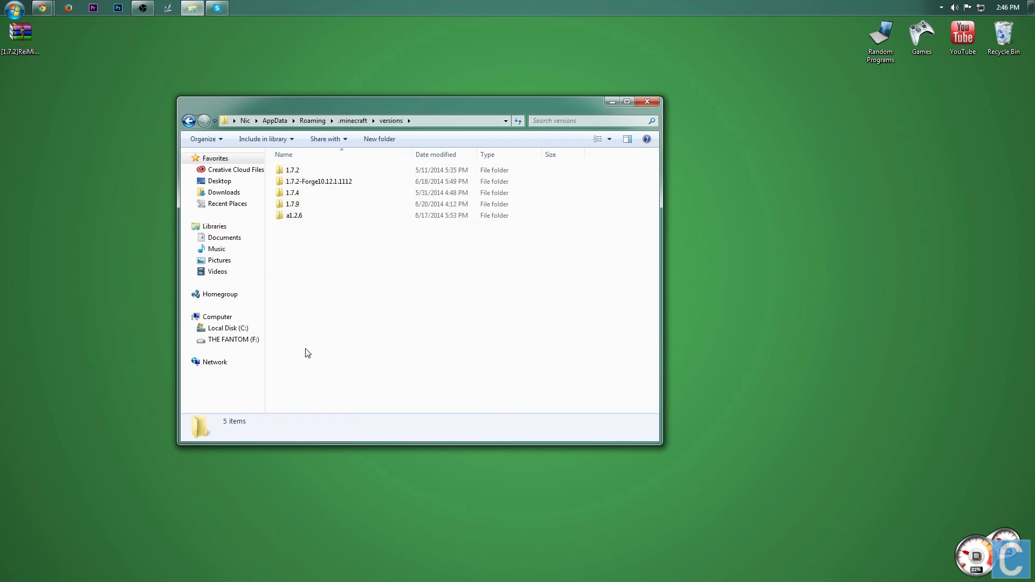
Step: Duplicate the 1.7.2 folder within the versions folder
{"action": "left_click", "coordinate": [305, 171]}
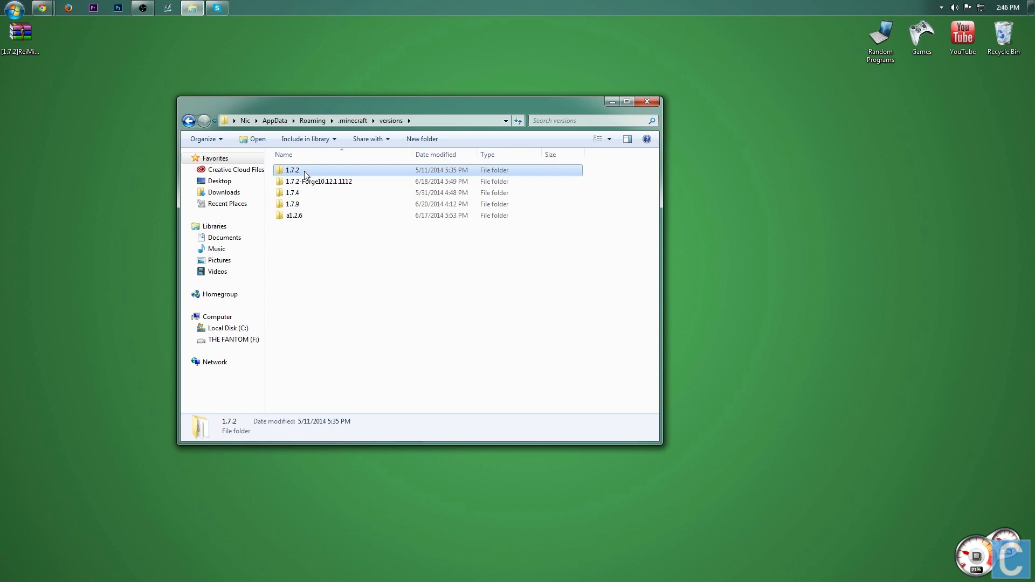
{"action": "right_click", "coordinate": [306, 172]}
{"action": "left_click", "coordinate": [324, 389]}
{"action": "right_click", "coordinate": [315, 297]}
{"action": "left_click", "coordinate": [342, 369]}
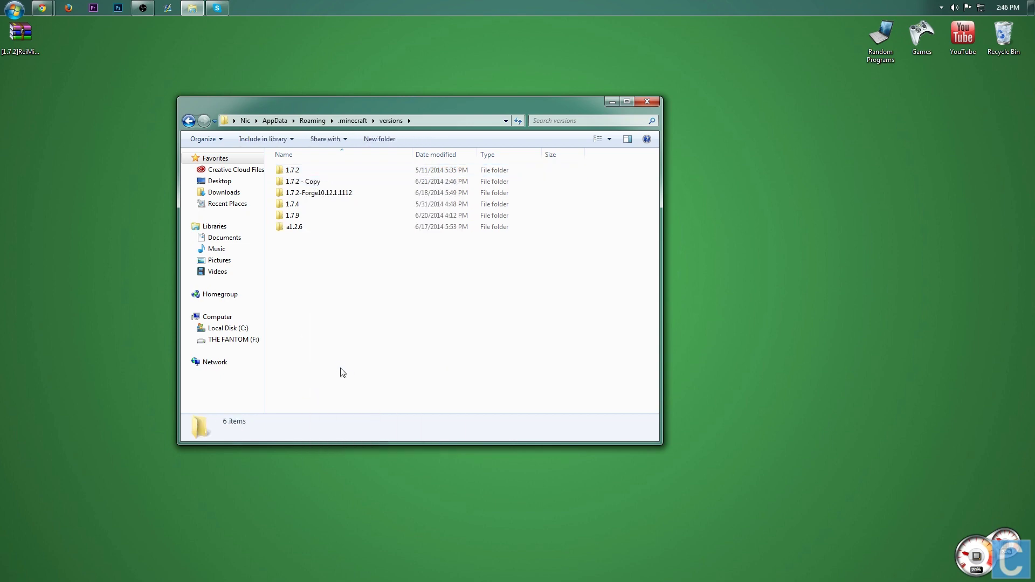
Step: Change the name of the duplicated 1.7.2 folder to "1.7.2 - MiniMap"
{"action": "left_click", "coordinate": [302, 182]}
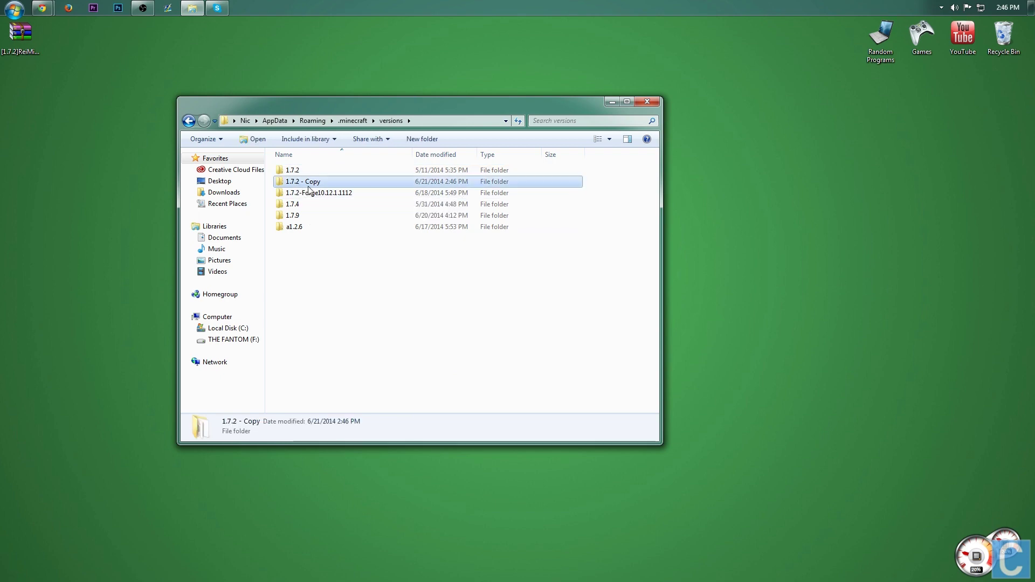
{"action": "right_click", "coordinate": [305, 186]}
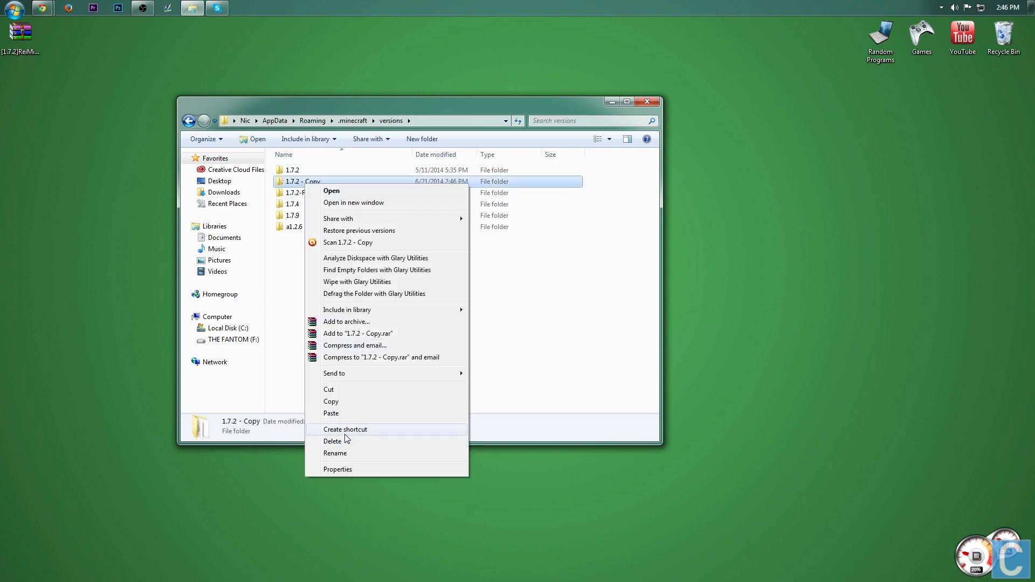
{"action": "left_click", "coordinate": [343, 453]}
{"action": "key", "text": "End"}
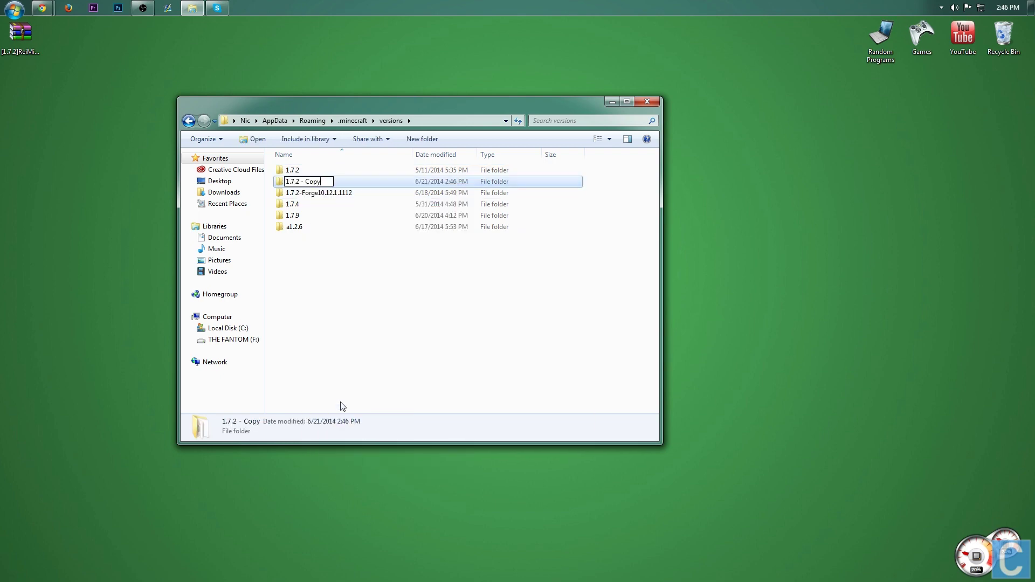
{"action": "key", "text": "BackSpace"}
{"action": "key", "text": "BackSpace"}
{"action": "key", "text": "BackSpace"}
{"action": "key", "text": "BackSpace"}
{"action": "type", "text": "MiniMap"}
Step: Copy the whole new folder name to the clipboard and finish the rename
{"action": "key", "text": "ctrl+a"}
{"action": "left_click", "coordinate": [333, 182]}
{"action": "left_click_drag", "start_coordinate": [333, 184], "coordinate": [286, 182]}
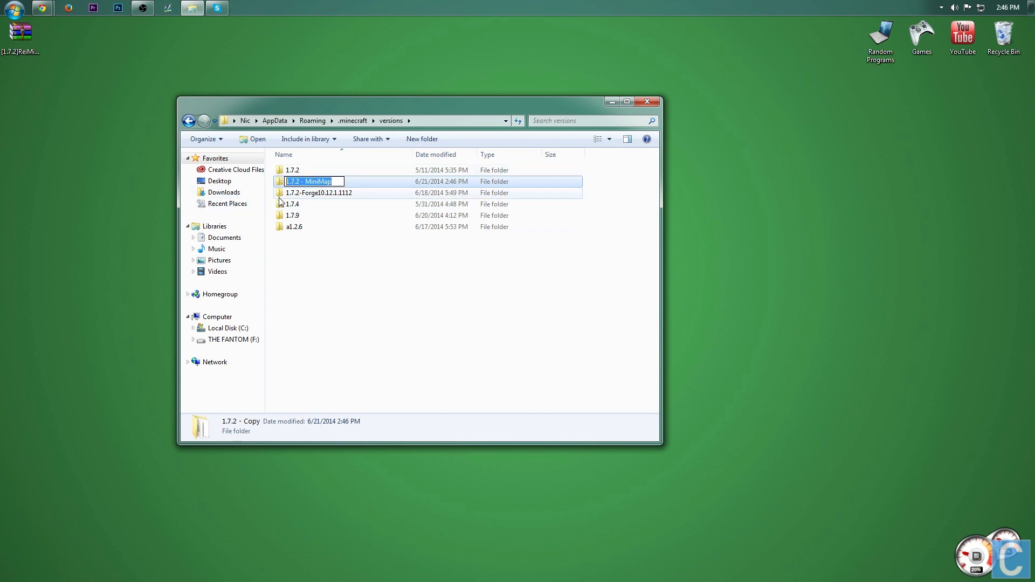
{"action": "right_click", "coordinate": [319, 180]}
{"action": "left_click", "coordinate": [345, 215]}
{"action": "left_click", "coordinate": [342, 256]}
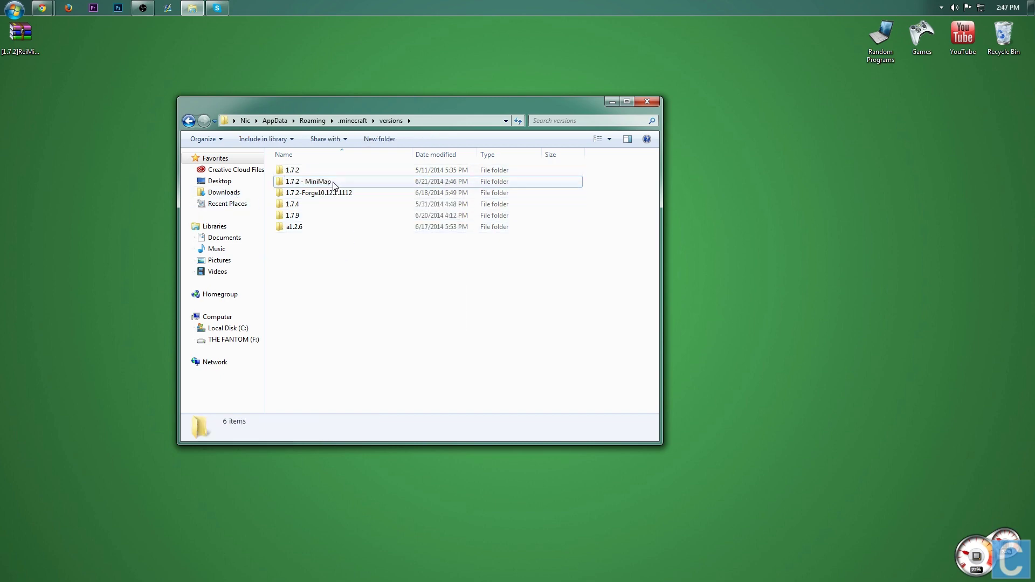
Step: Rename the JSON file inside the 1.7.2 - MiniMap folder to "1.7.2 - MiniMap" using the copied name
{"action": "double_click", "coordinate": [332, 184]}
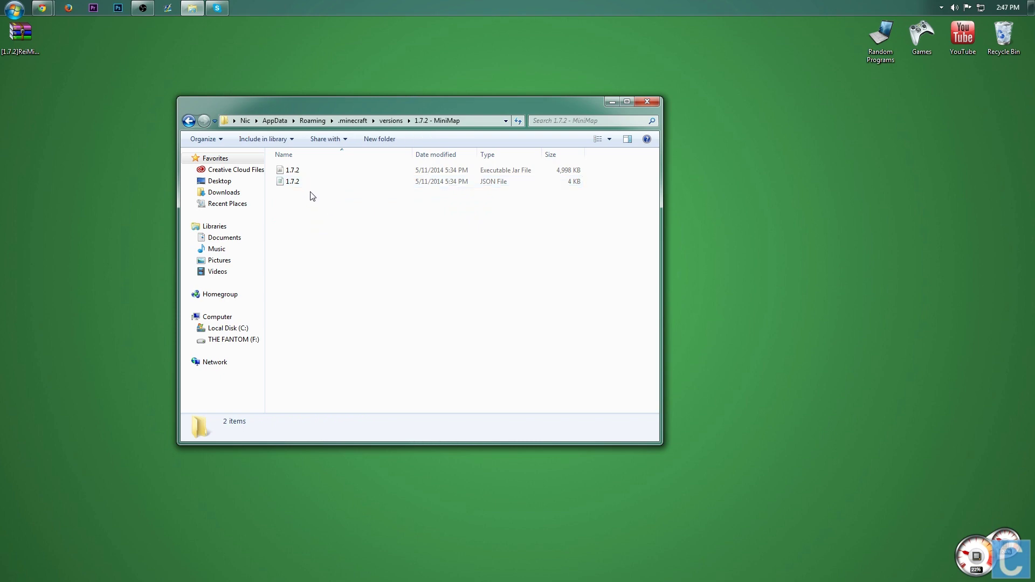
{"action": "left_click", "coordinate": [298, 184]}
{"action": "right_click", "coordinate": [298, 184]}
{"action": "left_click", "coordinate": [316, 439]}
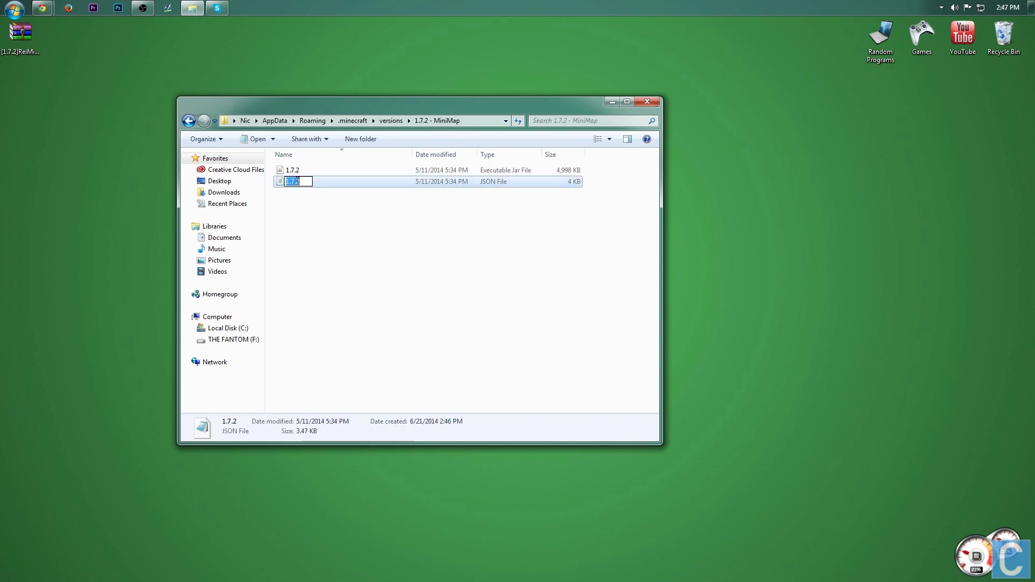
{"action": "right_click", "coordinate": [297, 180]}
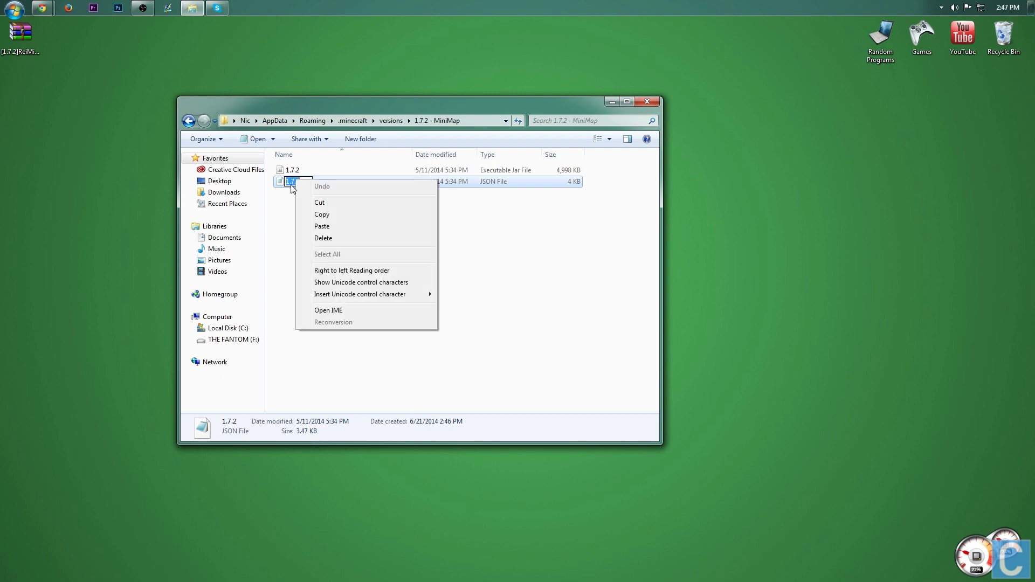
{"action": "left_click", "coordinate": [322, 226]}
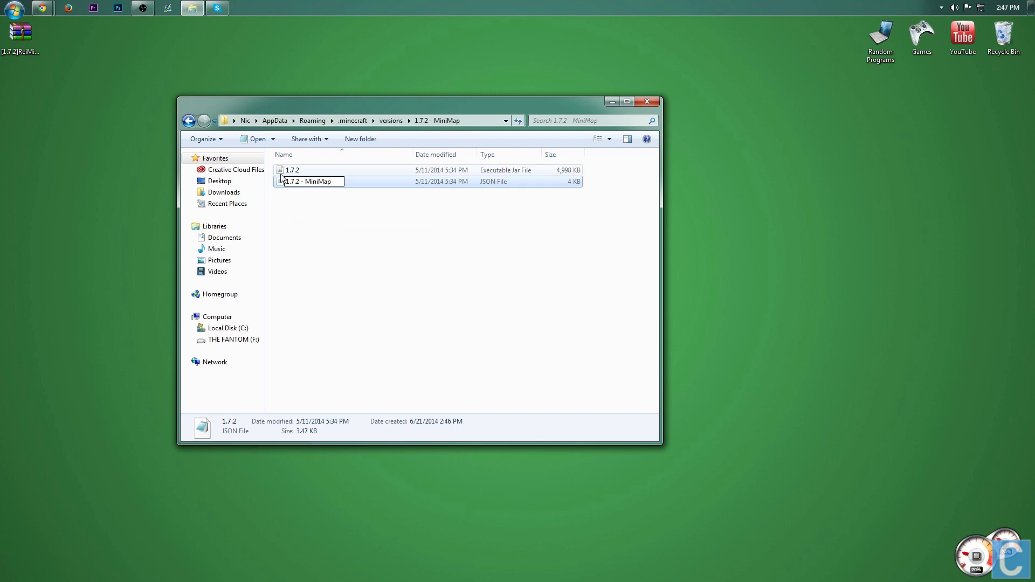
{"action": "left_click", "coordinate": [348, 204]}
Step: Rename the 1.7.2 executable jar file to "1.7.2 - MiniMap"
{"action": "left_click", "coordinate": [311, 185]}
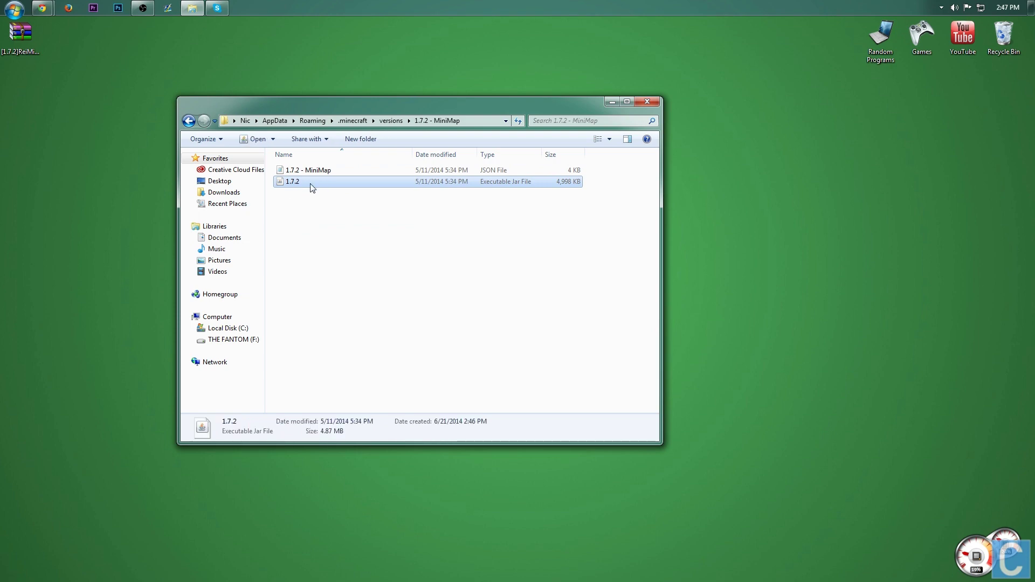
{"action": "right_click", "coordinate": [311, 186]}
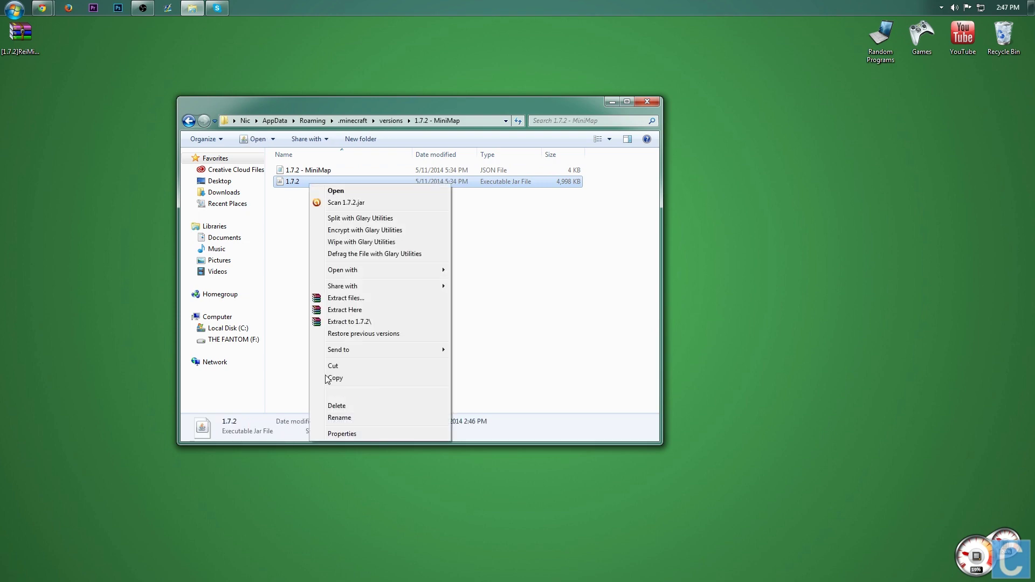
{"action": "left_click", "coordinate": [339, 417]}
{"action": "right_click", "coordinate": [302, 178]}
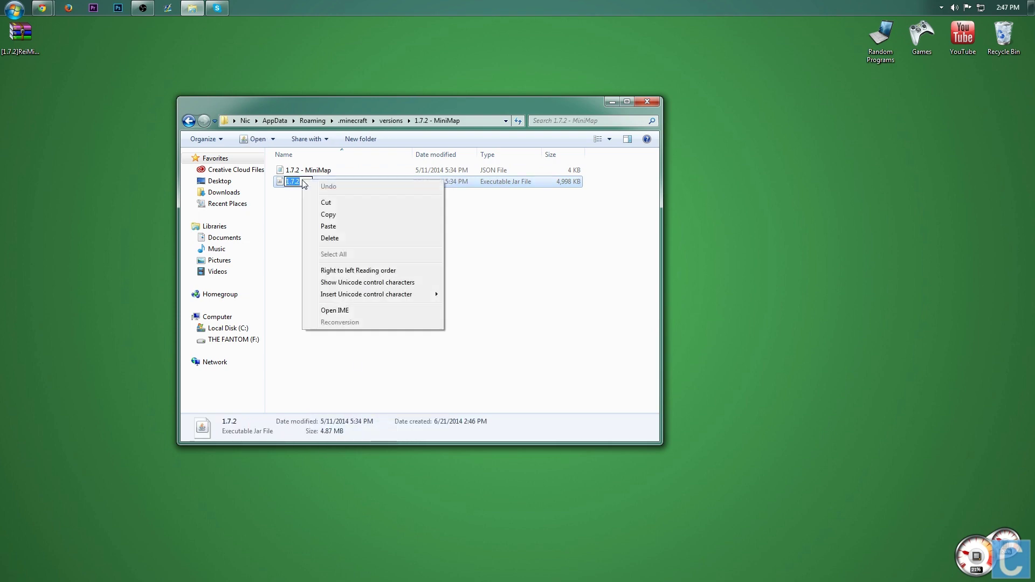
{"action": "left_click", "coordinate": [338, 215]}
{"action": "key", "text": "End"}
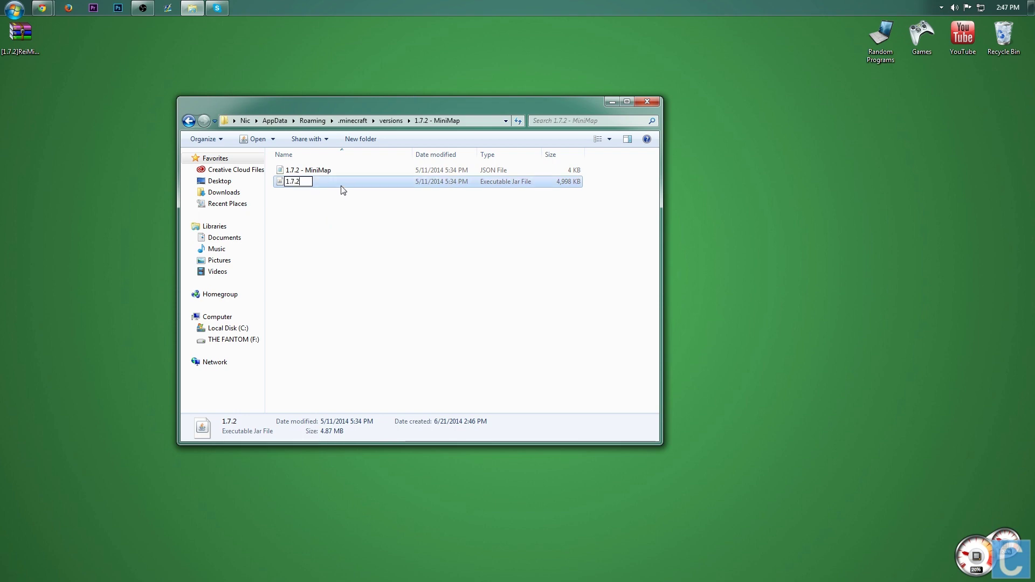
{"action": "type", "text": "- MiniMap"}
{"action": "key", "text": "Return"}
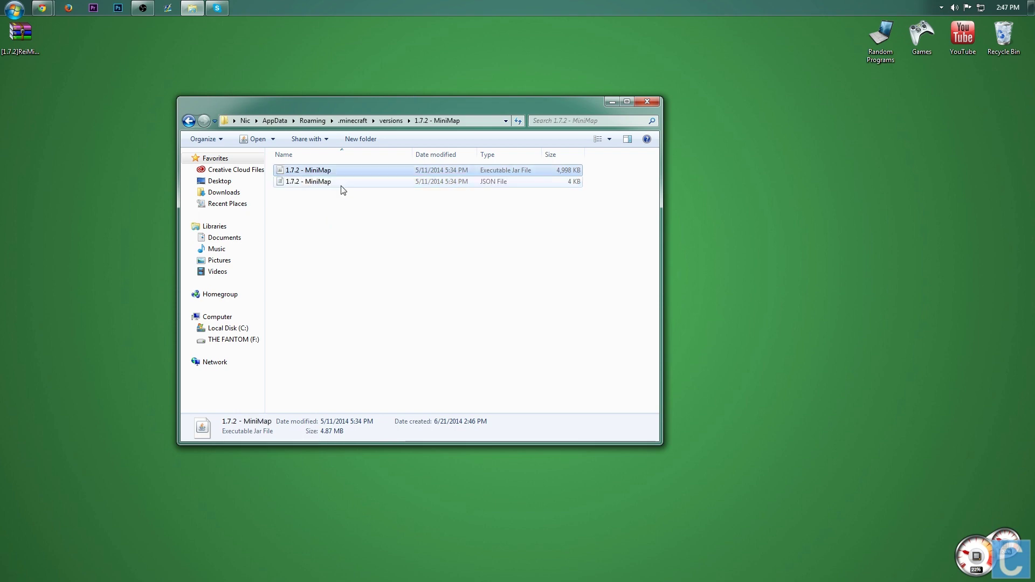
Step: Open the 1.7.2 - MiniMap JSON file for editing in Notepad and change its id value to "1.7.2 - MiniMap"
{"action": "left_click", "coordinate": [189, 120]}
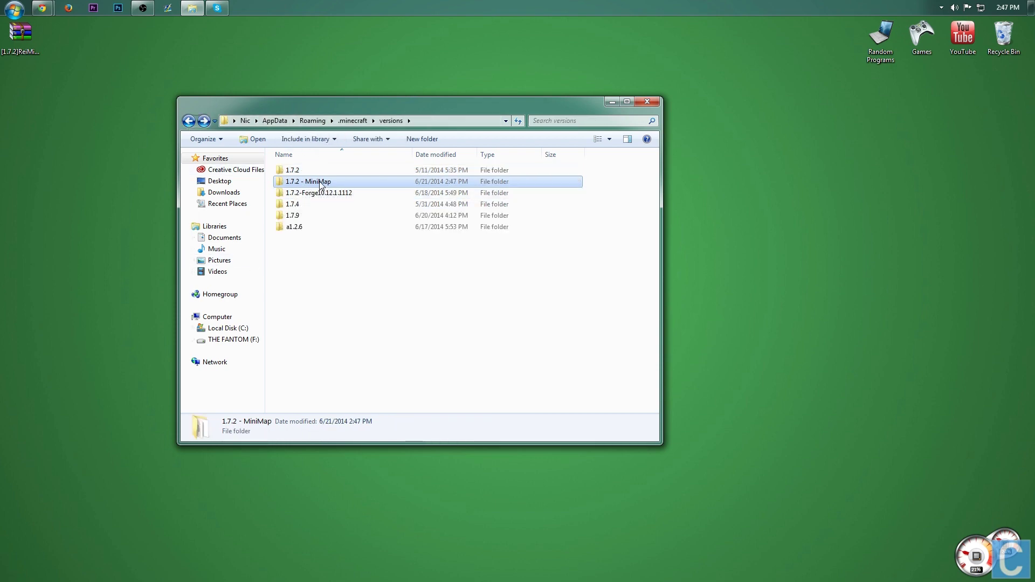
{"action": "double_click", "coordinate": [311, 185]}
{"action": "right_click", "coordinate": [312, 183]}
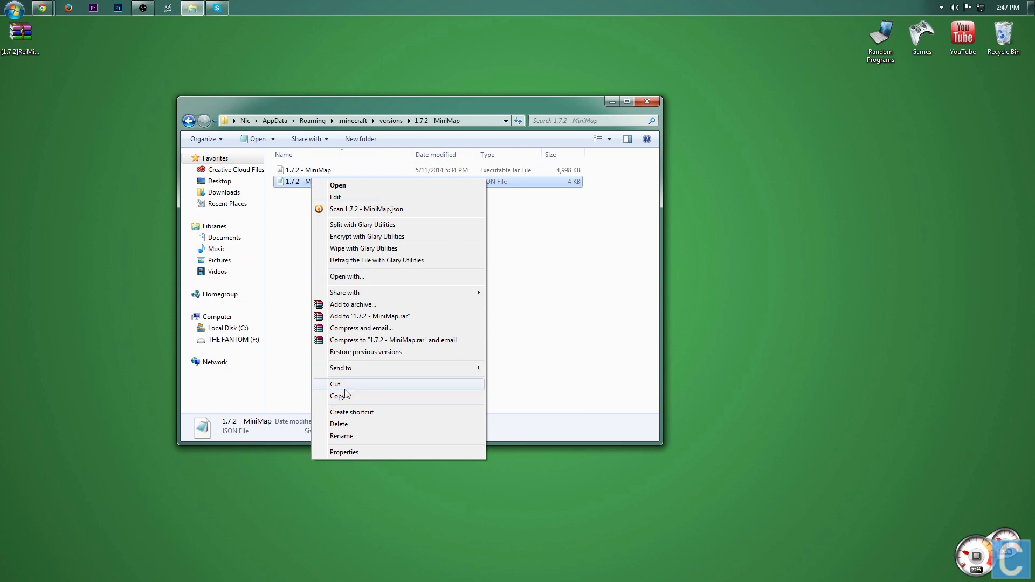
{"action": "key", "text": "e"}
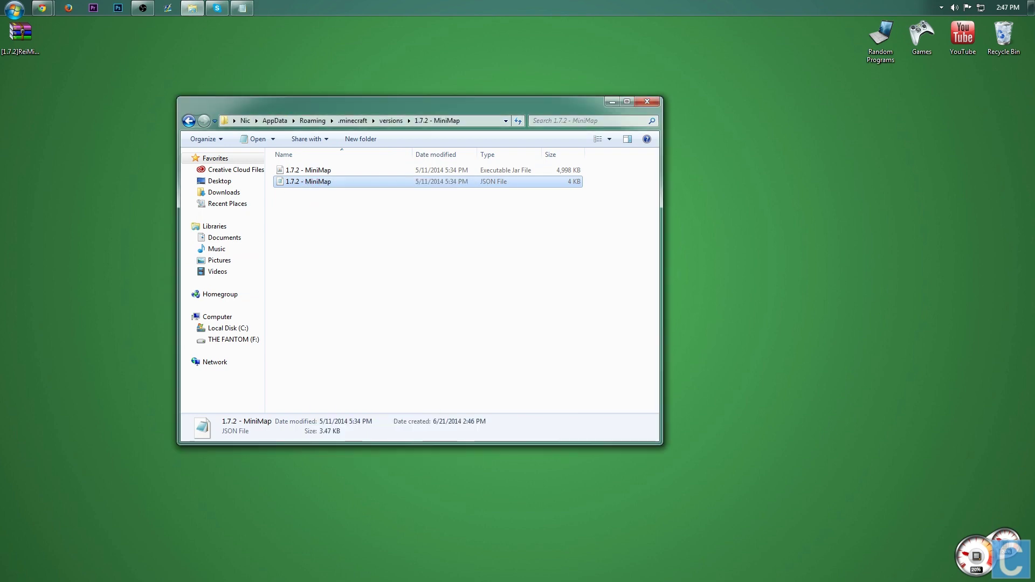
{"action": "left_click_drag", "start_coordinate": [591, 104], "coordinate": [300, 102]}
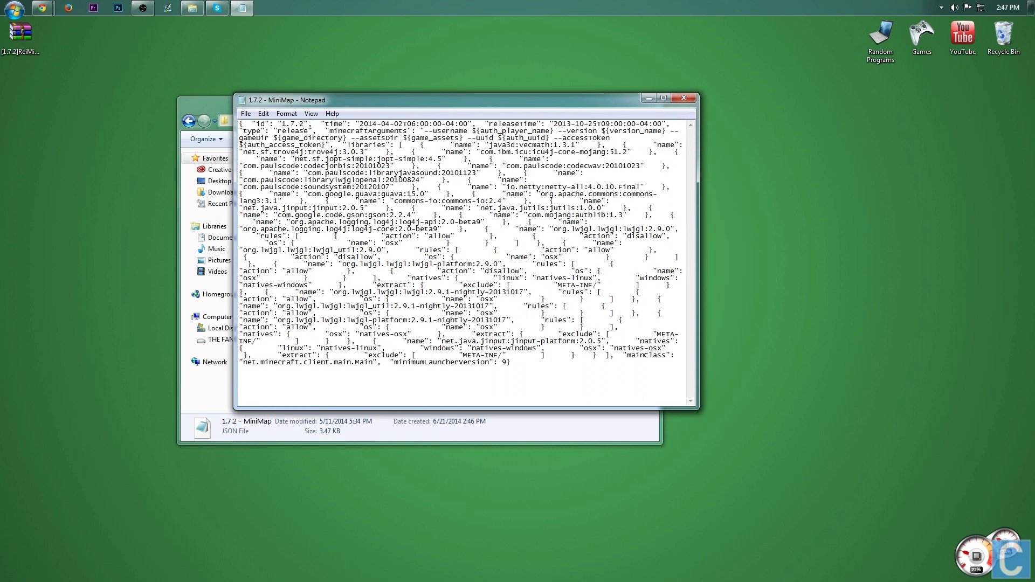
{"action": "type", "text": "- "}
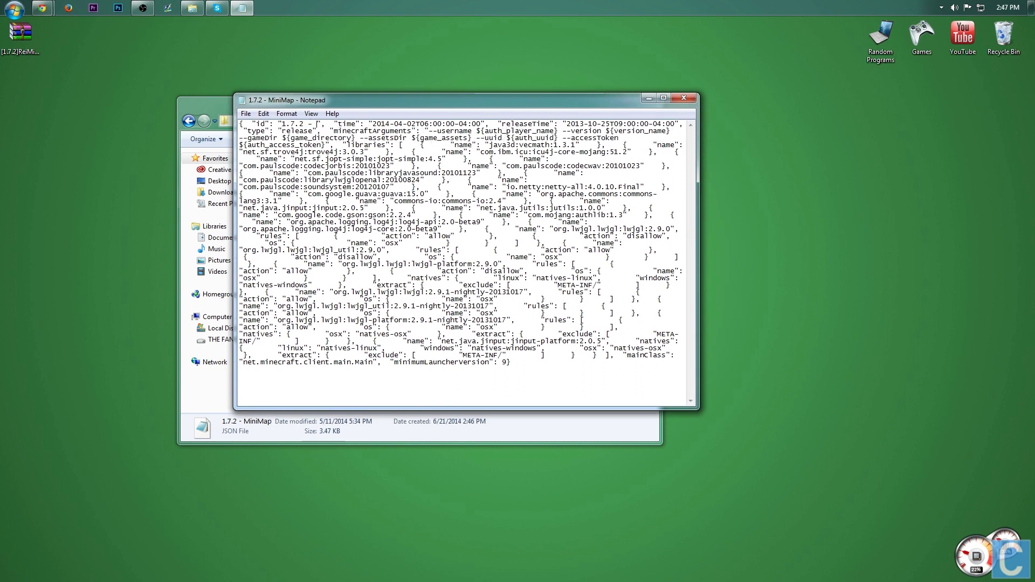
{"action": "type", "text": "MiniMap"}
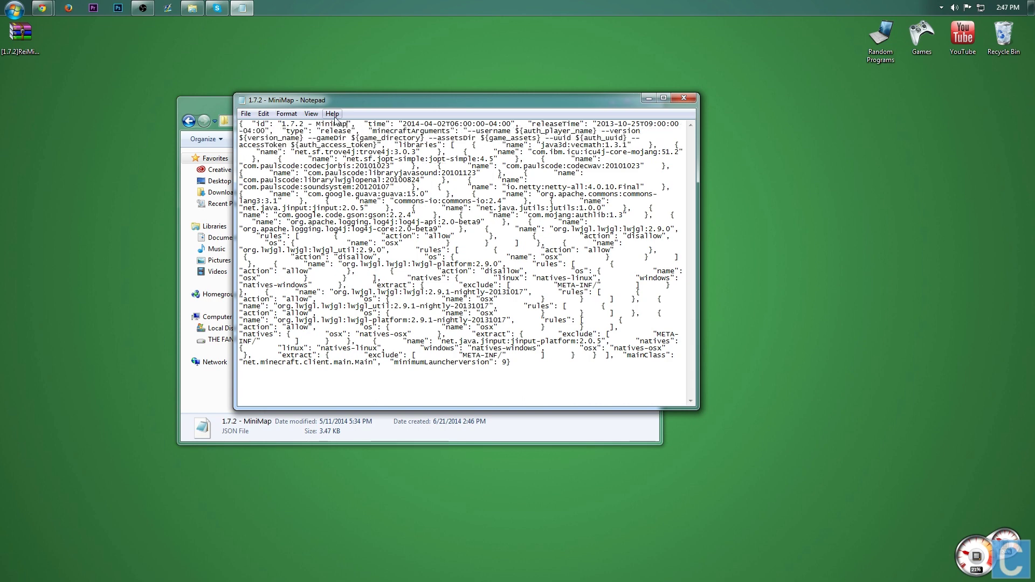
Step: Save the edited 1.7.2 - MiniMap JSON file and close Notepad
{"action": "left_click", "coordinate": [246, 114]}
{"action": "left_click", "coordinate": [274, 155]}
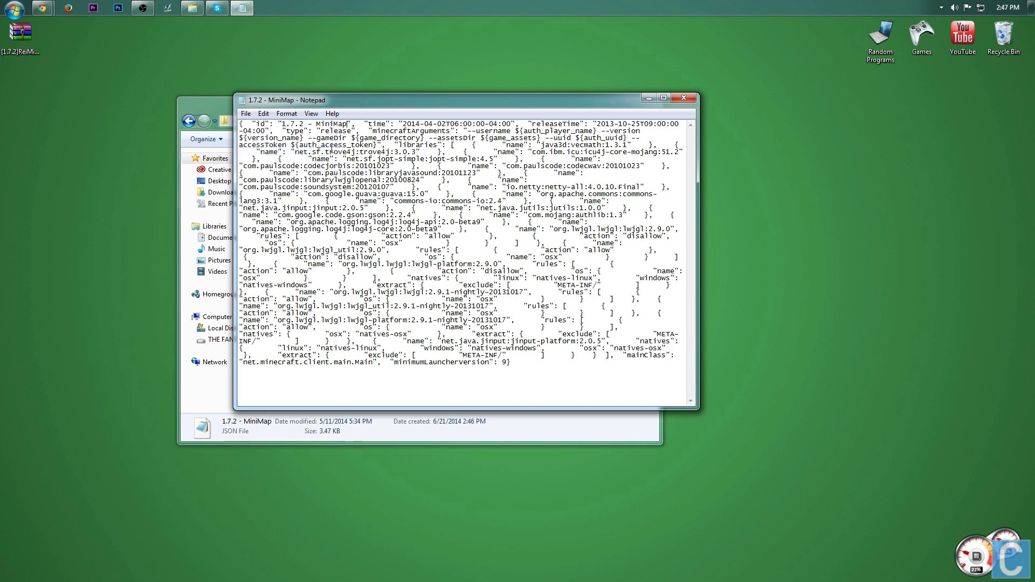
{"action": "left_click", "coordinate": [686, 98]}
Step: Open the 1.7.2 - MiniMap executable jar file in WinRAR and move its window clear of the desktop archive
{"action": "left_click", "coordinate": [327, 171]}
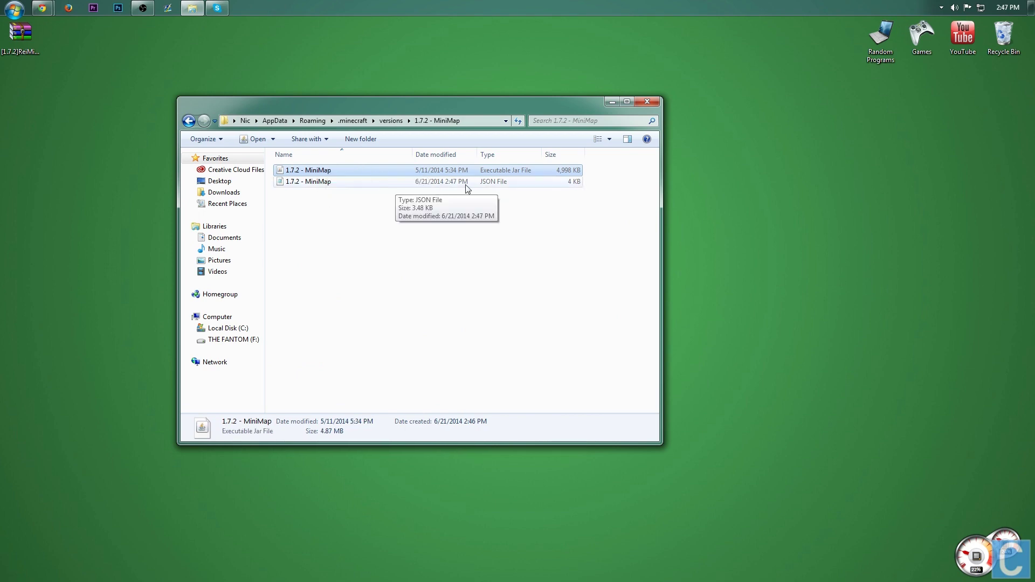
{"action": "right_click", "coordinate": [386, 172]}
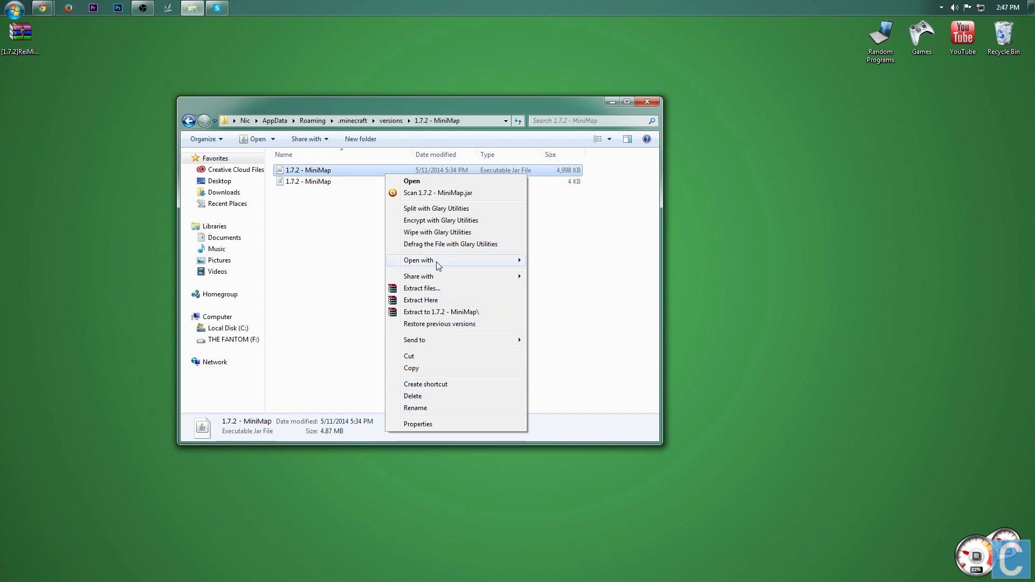
{"action": "mouse_move", "coordinate": [439, 265]}
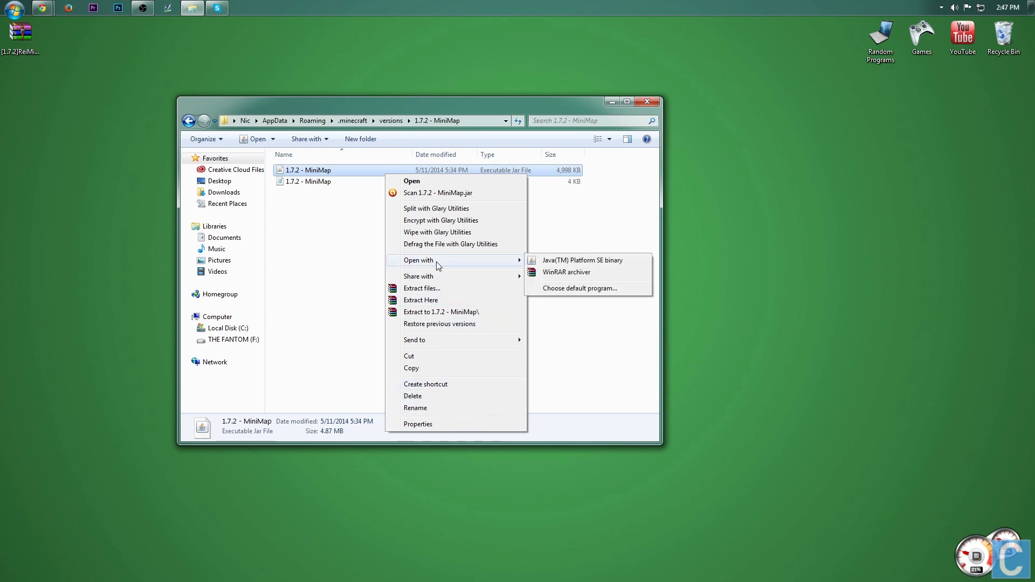
{"action": "left_click", "coordinate": [567, 272]}
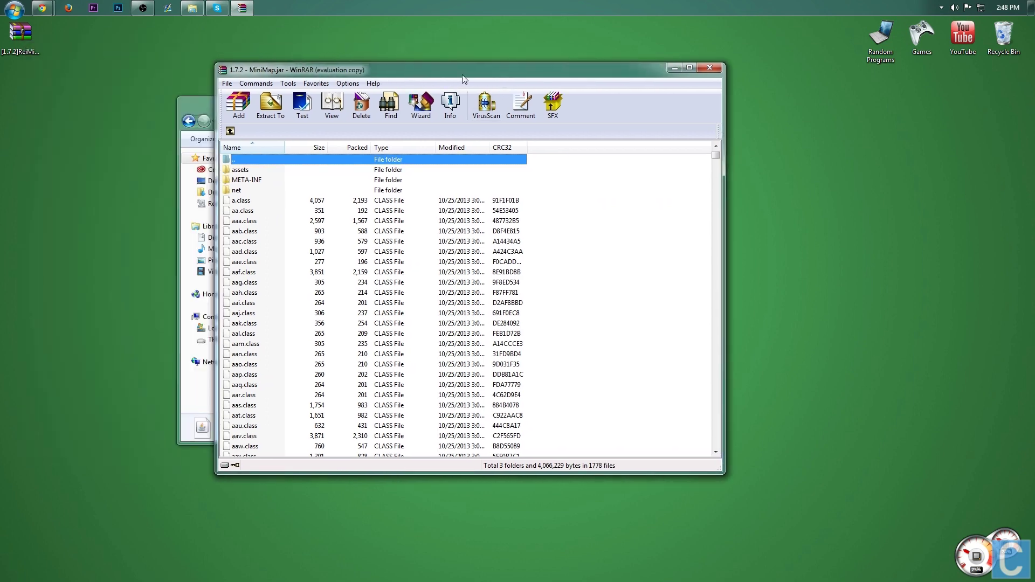
{"action": "left_click_drag", "start_coordinate": [461, 80], "coordinate": [623, 66]}
Step: Open the ReiMinimap zip from the desktop and add its reifnsk folder and bah.class to 1.7.2 - MiniMap.jar with the default archive settings
{"action": "left_click", "coordinate": [21, 41]}
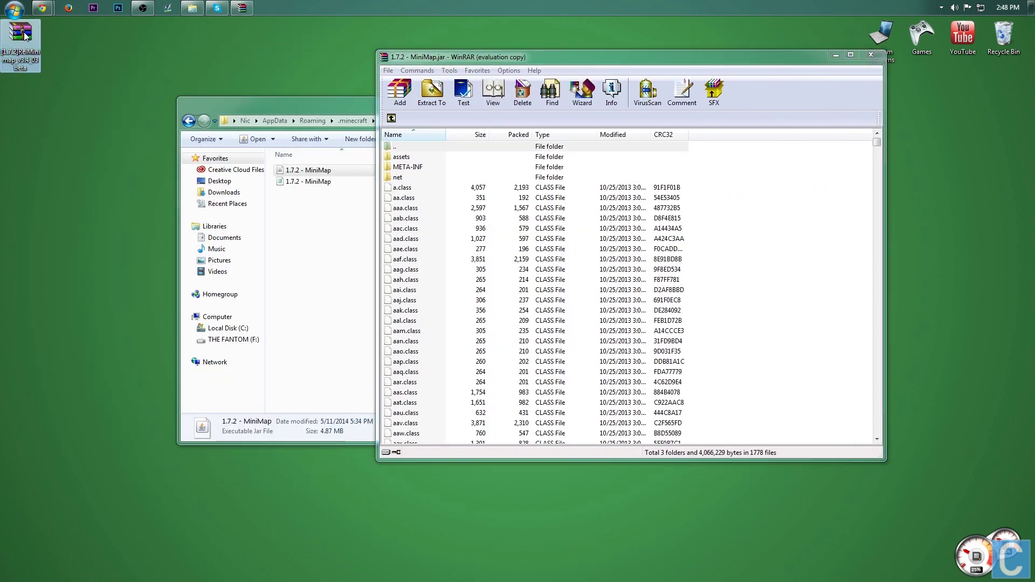
{"action": "double_click", "coordinate": [24, 50]}
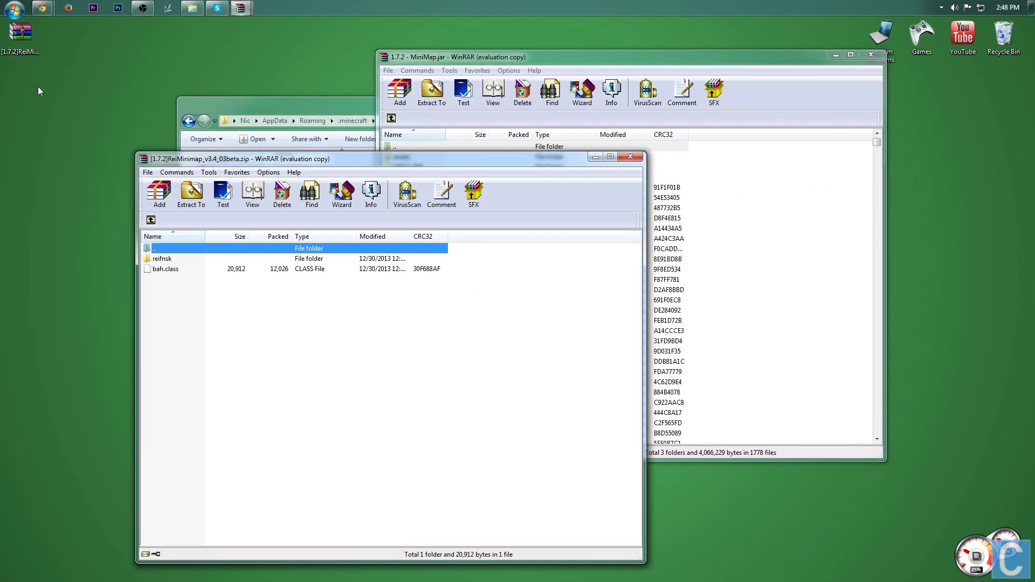
{"action": "left_click_drag", "start_coordinate": [219, 159], "coordinate": [257, 298]}
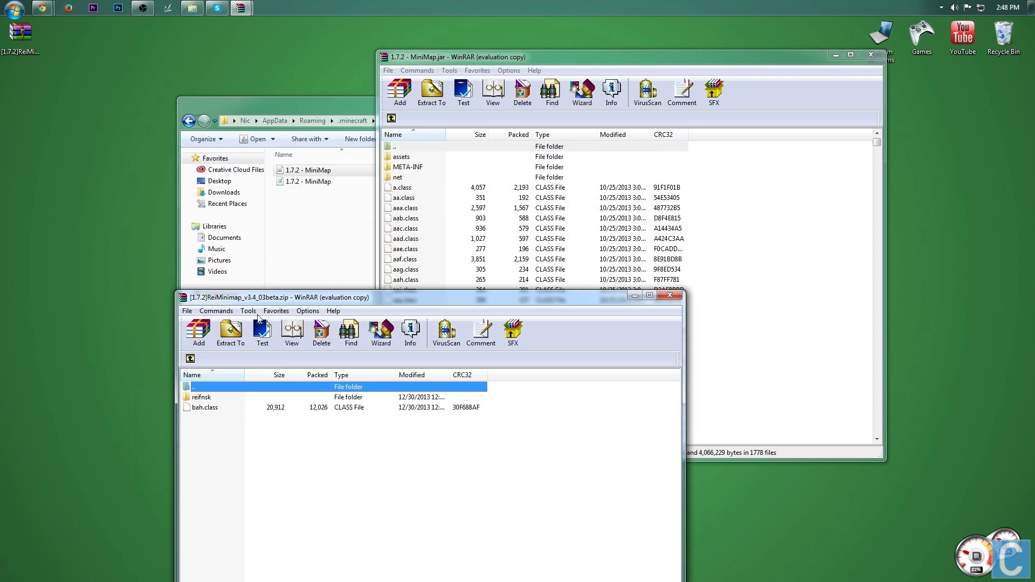
{"action": "left_click_drag", "start_coordinate": [219, 457], "coordinate": [780, 231]}
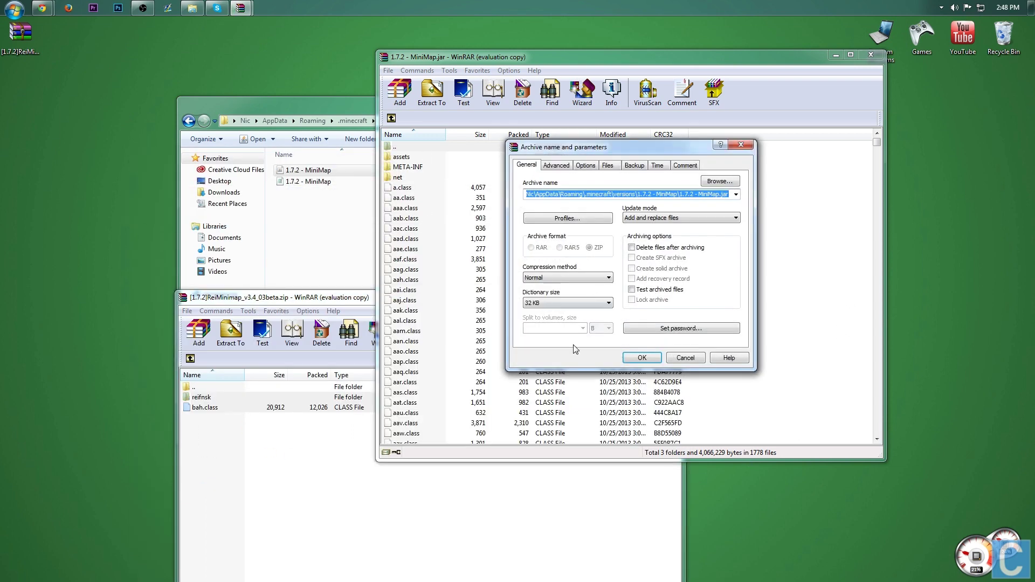
{"action": "left_click", "coordinate": [641, 357]}
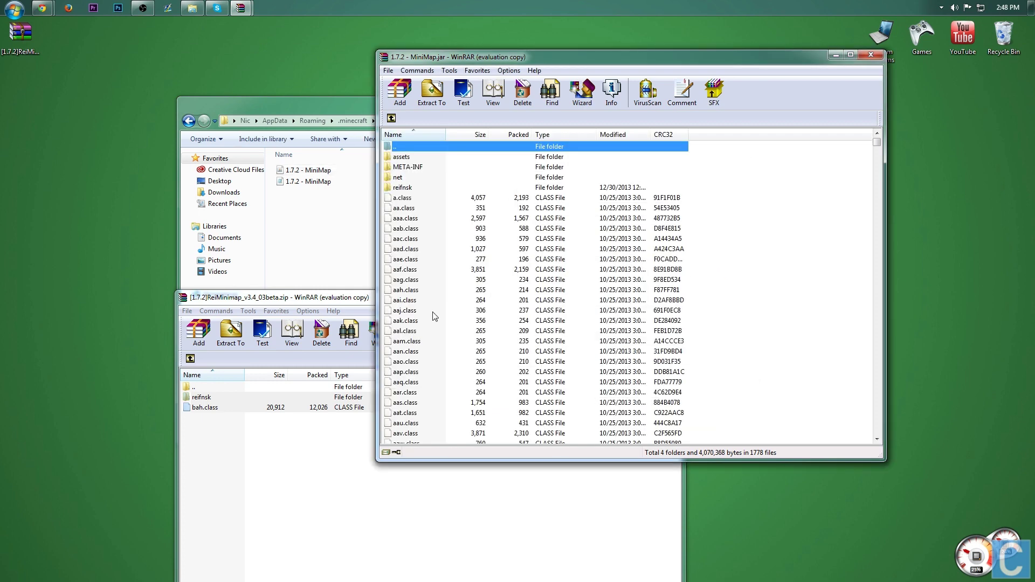
Step: Delete the META-INF folder from 1.7.2 - MiniMap.jar and close the archive and folder windows
{"action": "left_click", "coordinate": [415, 167]}
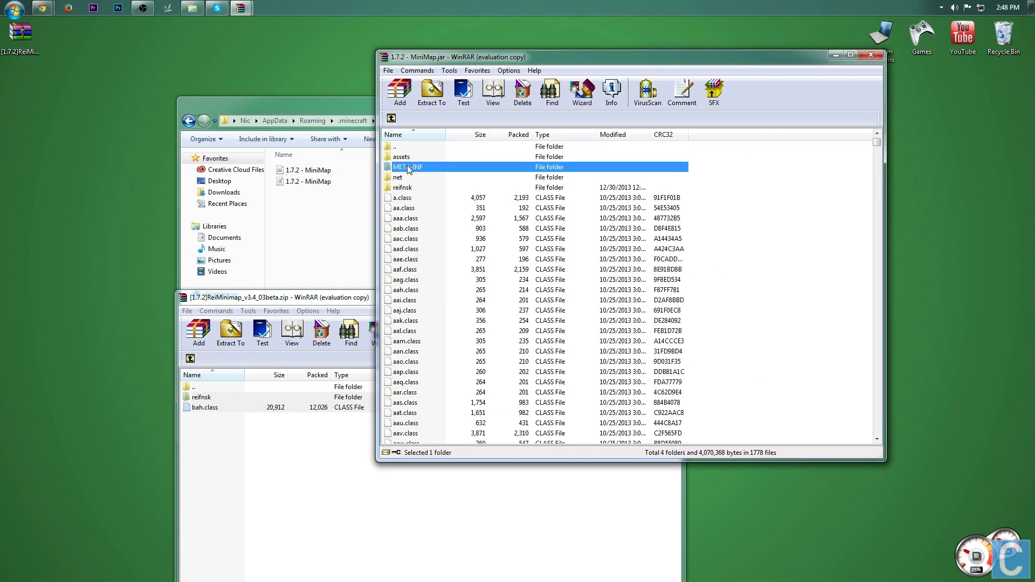
{"action": "right_click", "coordinate": [421, 171]}
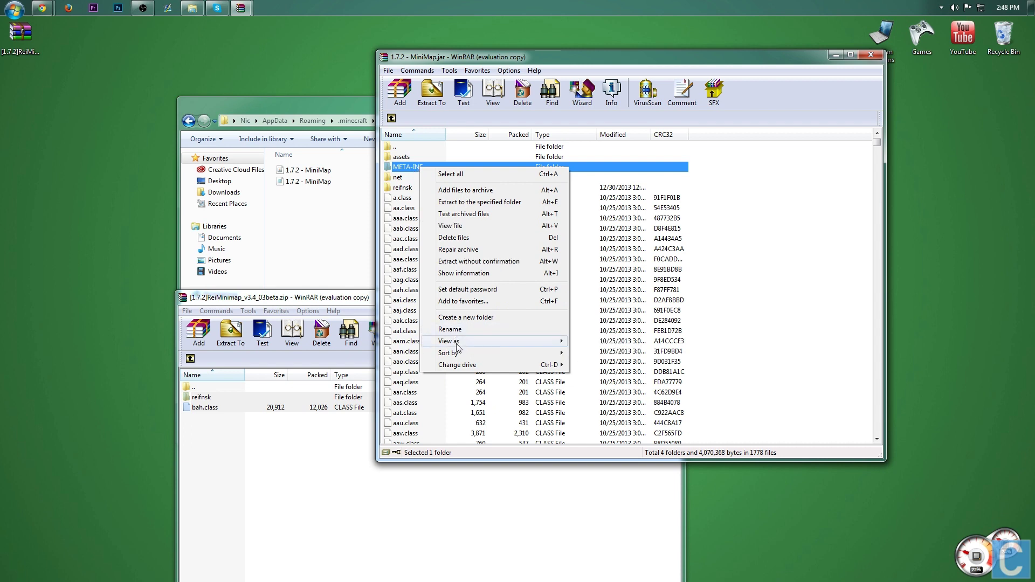
{"action": "left_click", "coordinate": [456, 242]}
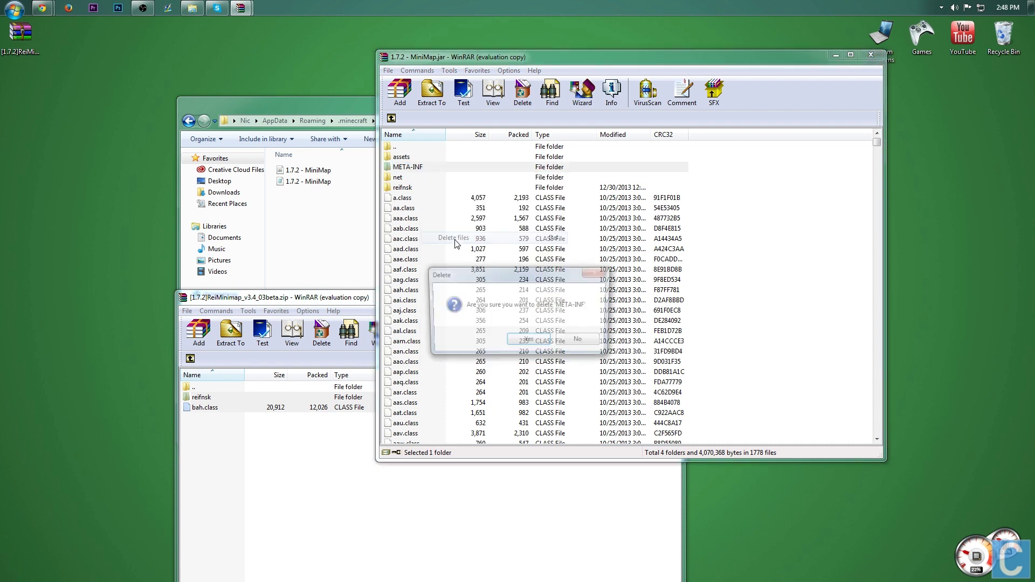
{"action": "left_click", "coordinate": [516, 343]}
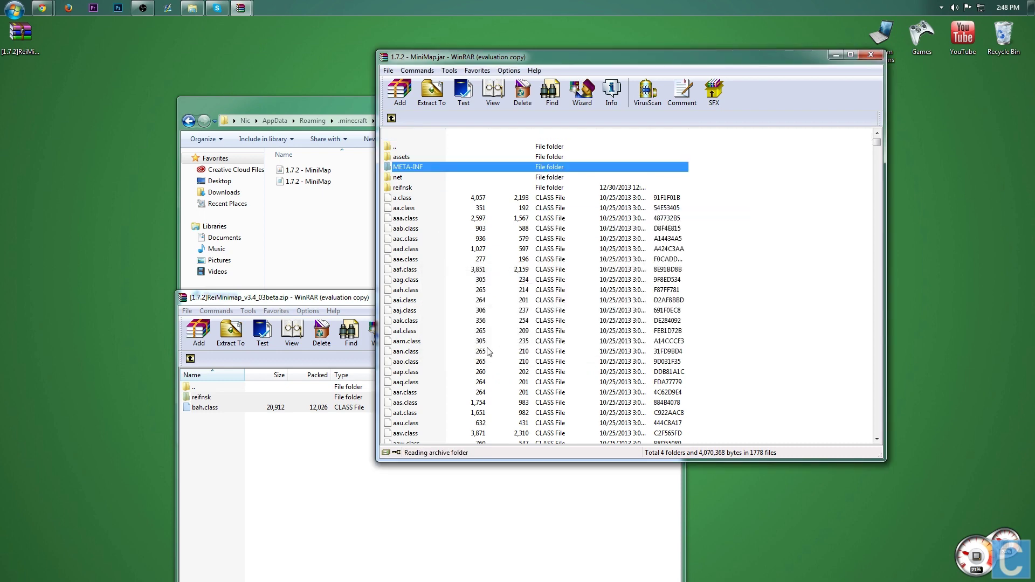
{"action": "left_click", "coordinate": [872, 56]}
{"action": "left_click", "coordinate": [655, 102]}
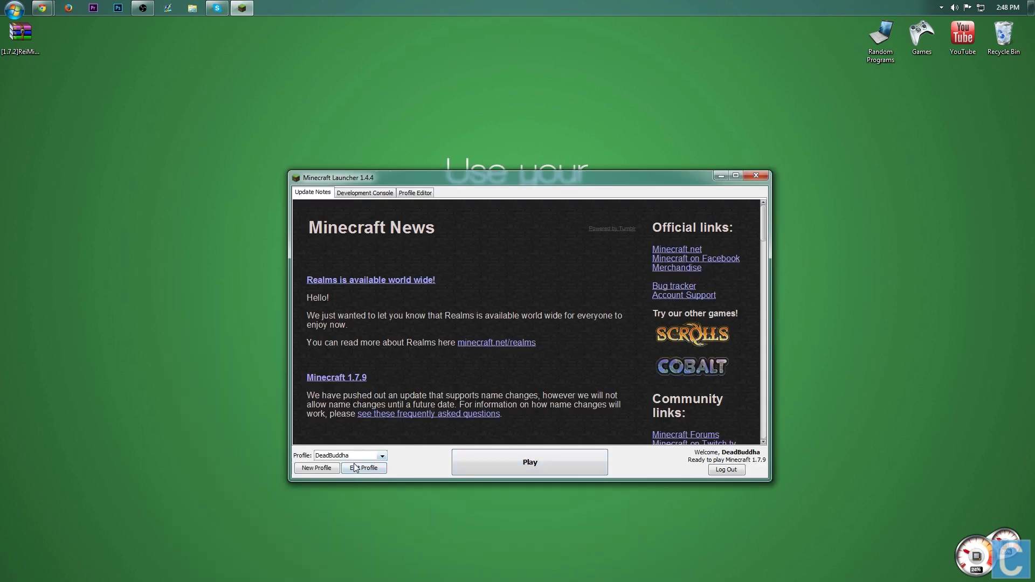
Step: Set the current Minecraft Launcher profile to use version "release 1.7.2 - MiniMap" and save the profile
{"action": "left_click", "coordinate": [363, 468]}
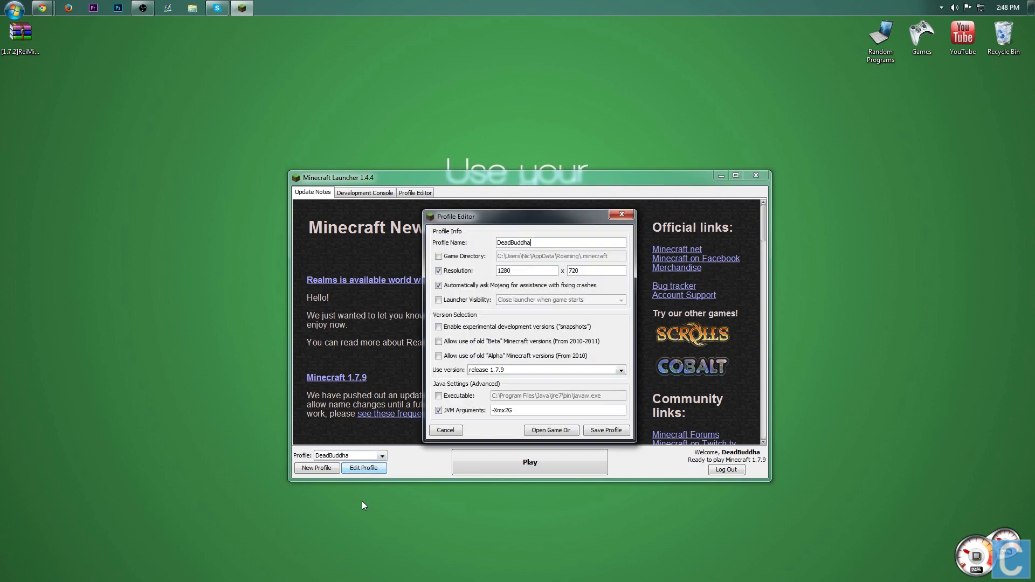
{"action": "left_click", "coordinate": [496, 370]}
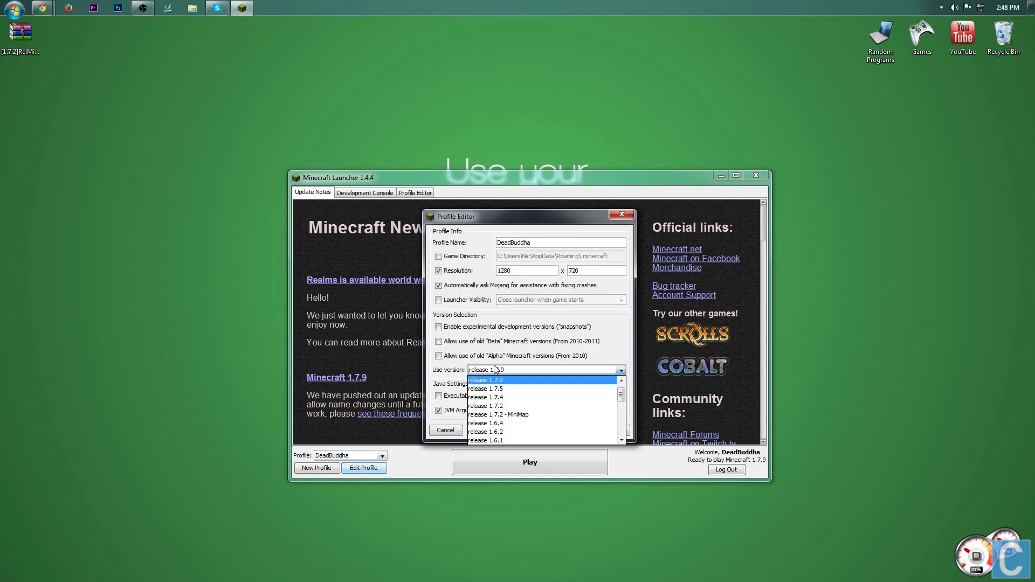
{"action": "left_click", "coordinate": [499, 415]}
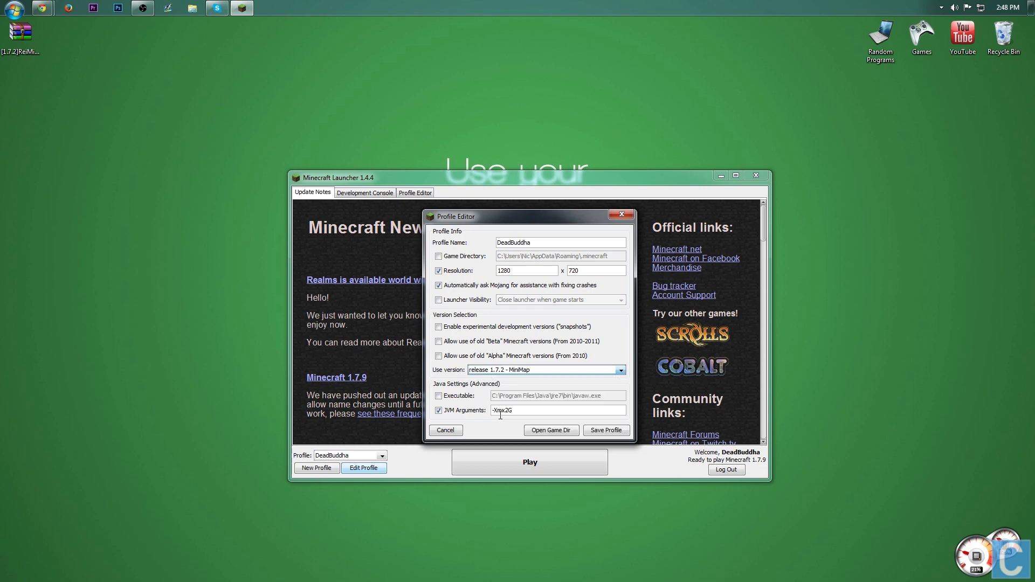
{"action": "left_click", "coordinate": [608, 430]}
Step: Launch the game with the modified profile and load a saved singleplayer world
{"action": "left_click", "coordinate": [561, 461]}
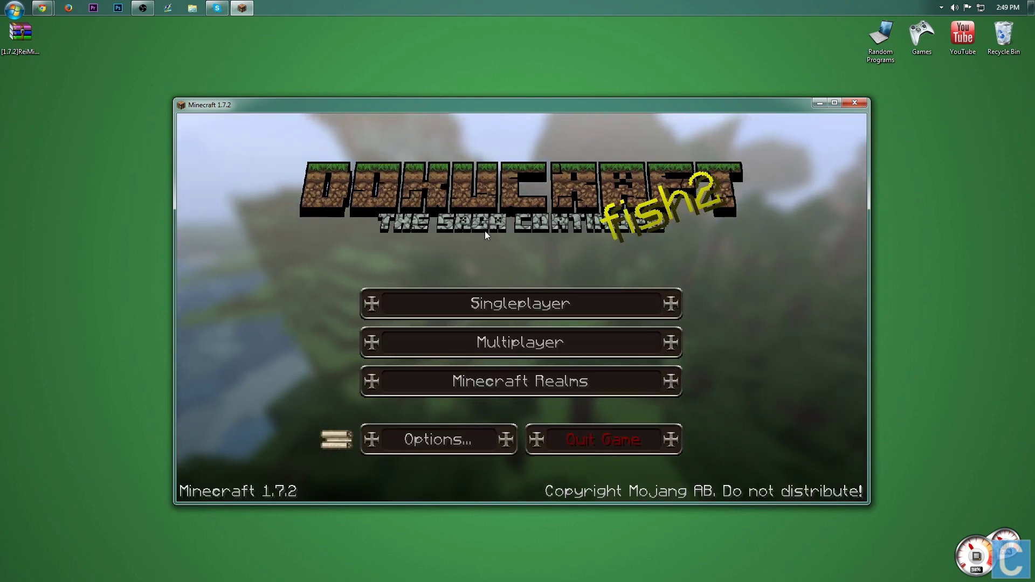
{"action": "left_click", "coordinate": [504, 312]}
{"action": "double_click", "coordinate": [432, 228]}
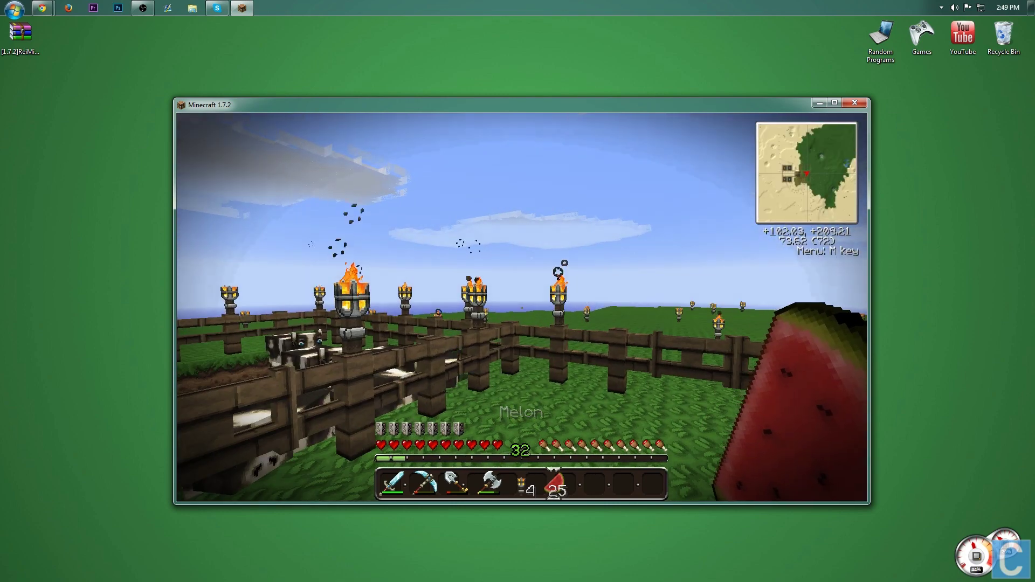
Step: Walk around the fenced farm and examine how the minimap and its coordinates follow the player's movement
{"action": "key", "text": "e"}
{"action": "key", "text": "e"}
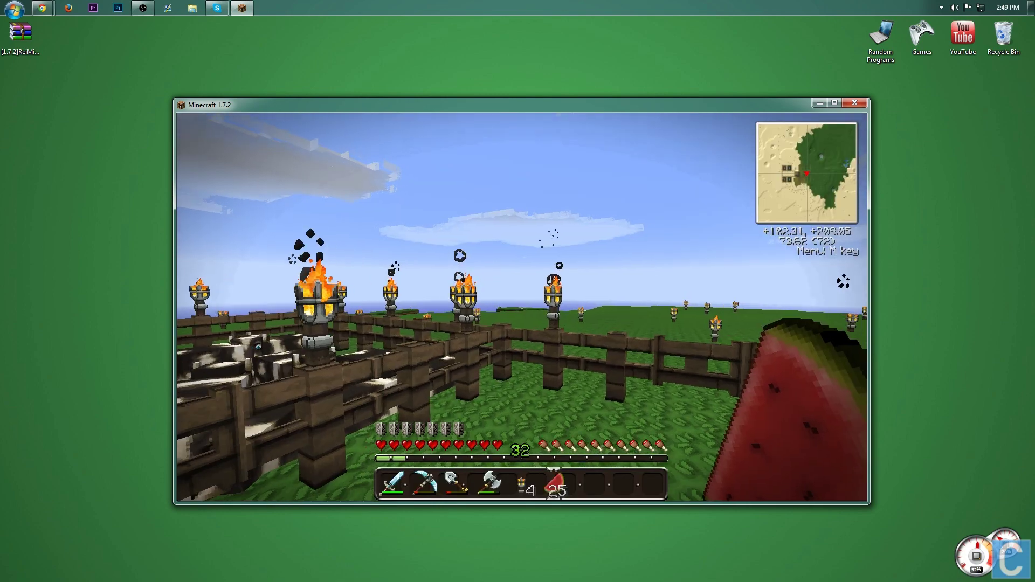
{"action": "key", "text": "w"}
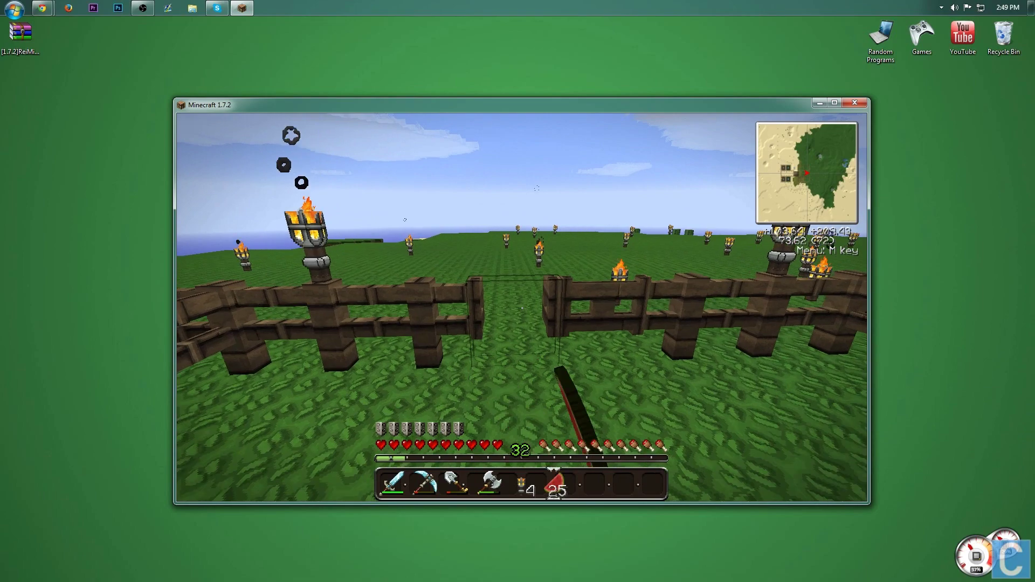
{"action": "key", "text": "w"}
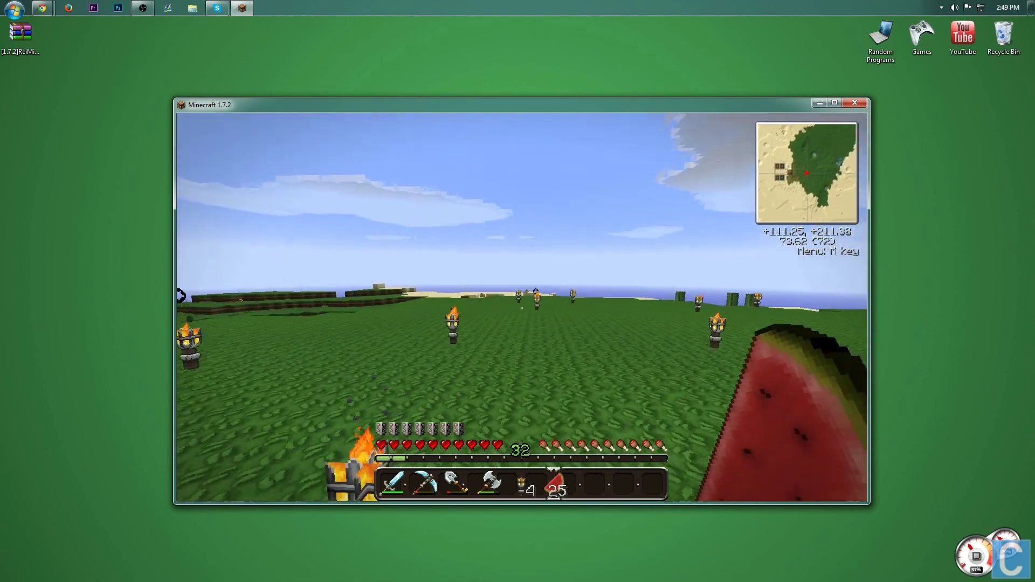
{"action": "key", "text": "w"}
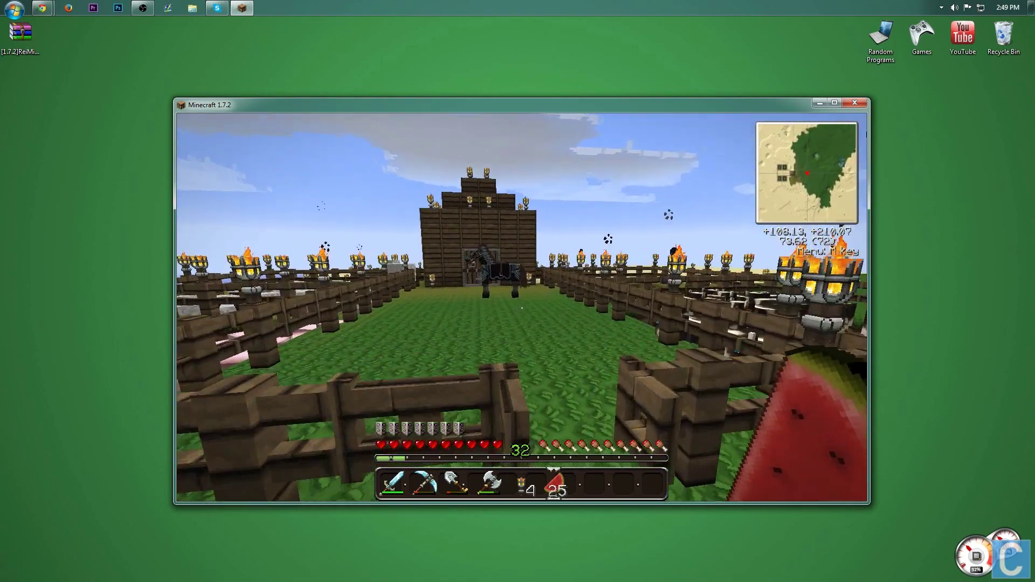
{"action": "key", "text": "w"}
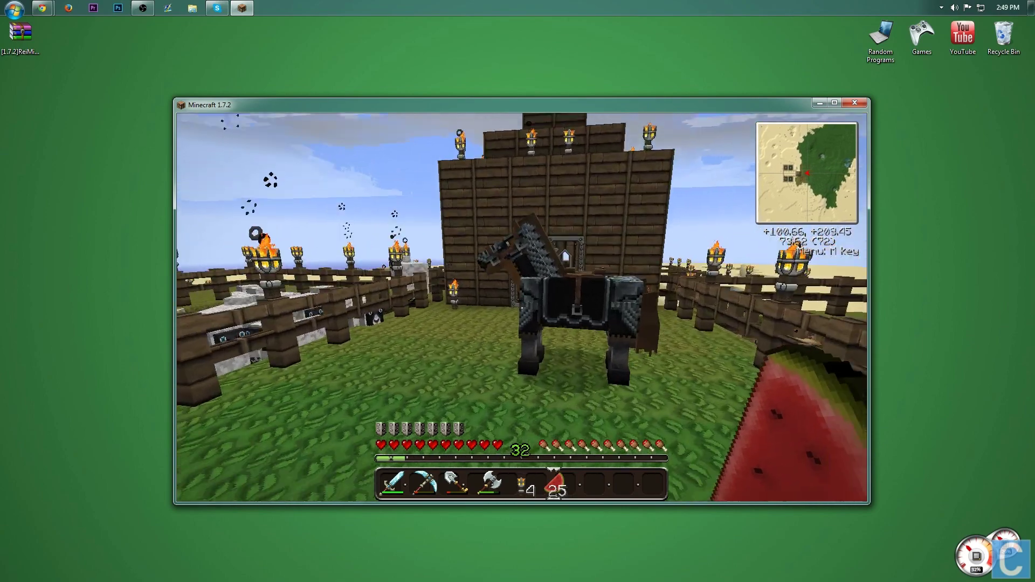
{"action": "key", "text": "w"}
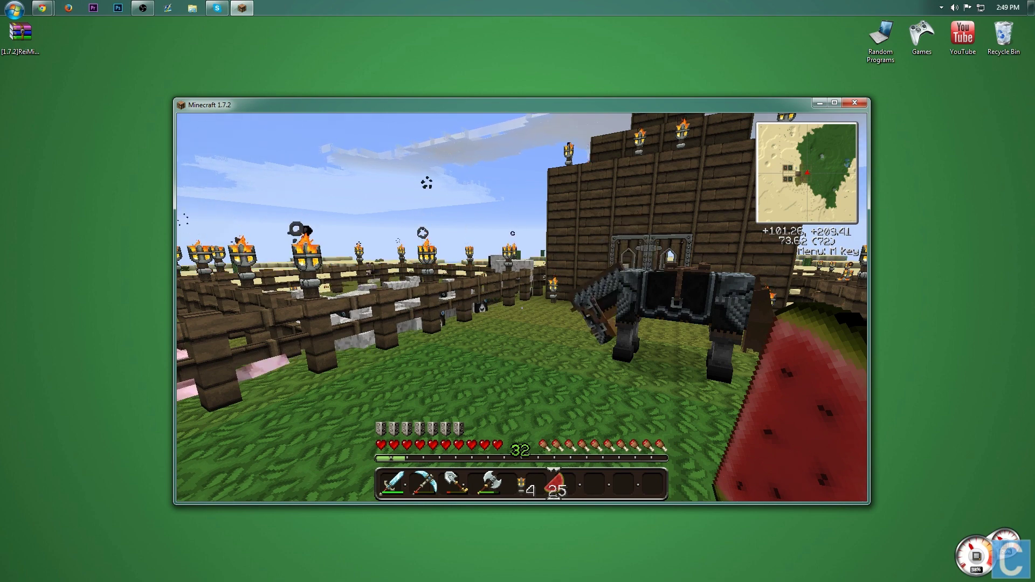
{"action": "key", "text": "w"}
{"action": "key", "text": "w"}
{"action": "key", "text": "w"}
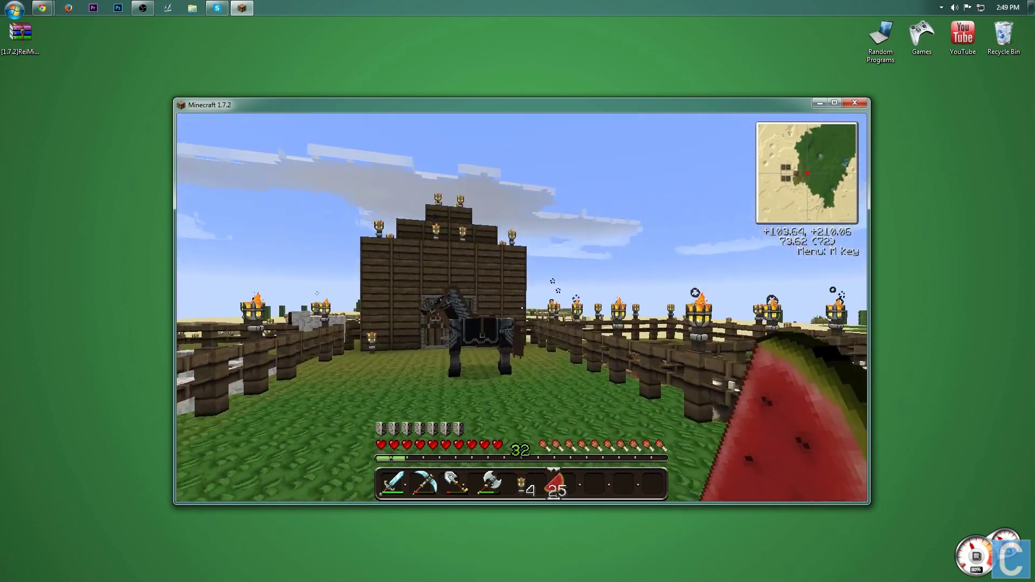
{"action": "key", "text": "w"}
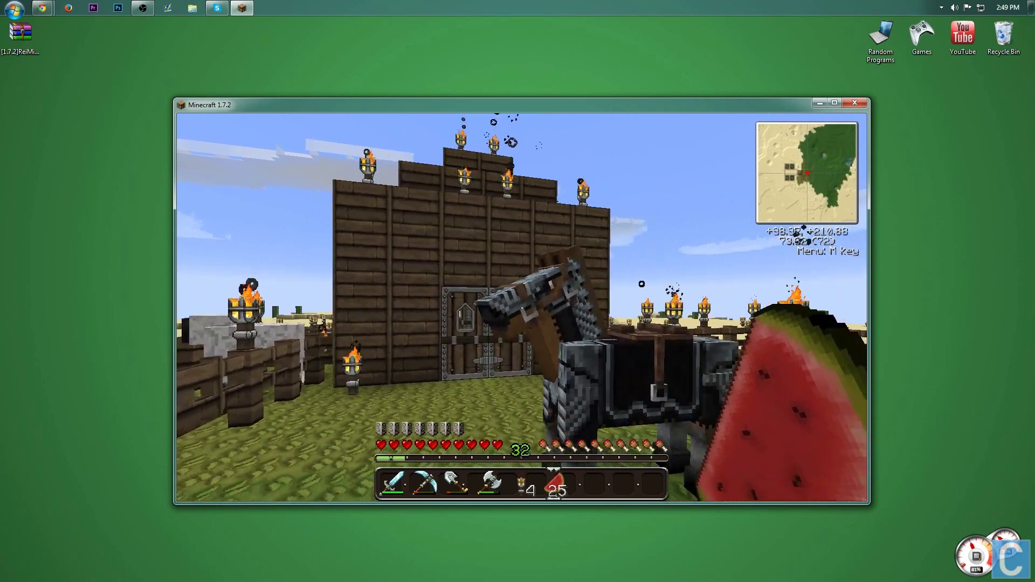
{"action": "key", "text": "w"}
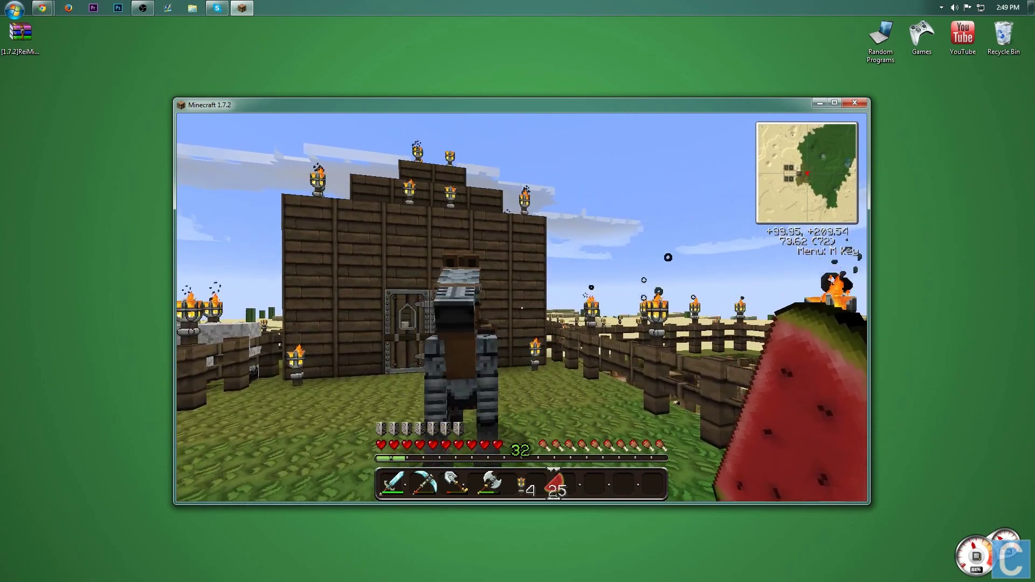